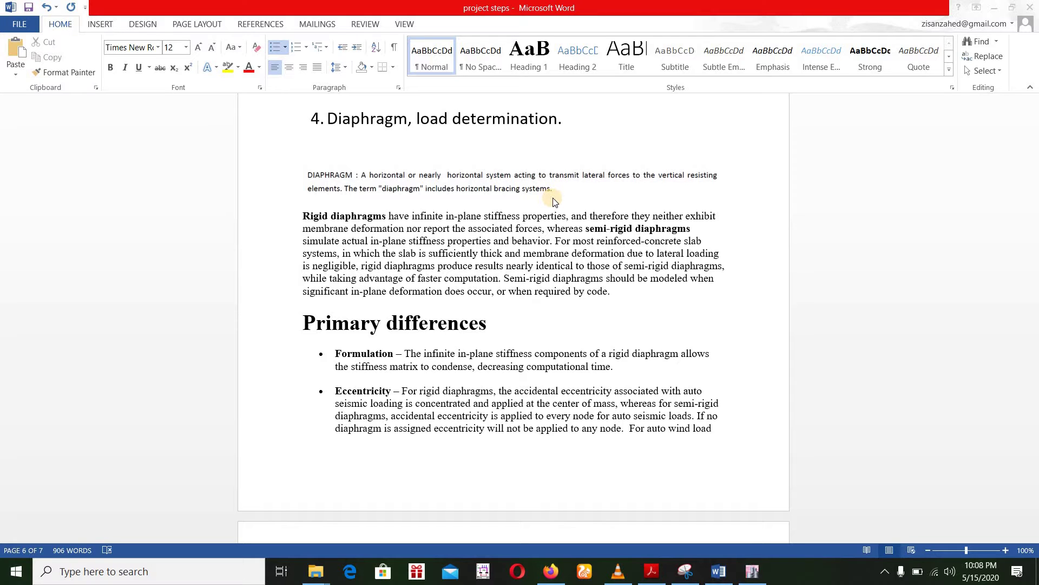
Read the notes on rigid and semi-rigid diaphragms and their primary differences in formulation, eccentricity and reporting forces.
{"action": "scroll", "coordinate": [598, 234], "scroll_direction": "down", "scroll_amount": 7}
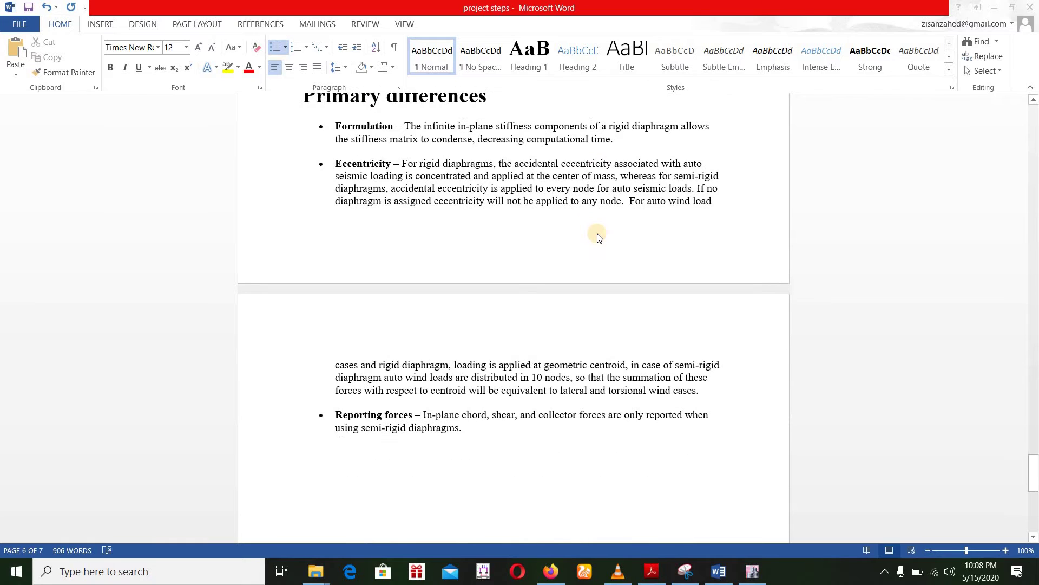
{"action": "scroll", "coordinate": [599, 237], "scroll_direction": "up", "scroll_amount": 4}
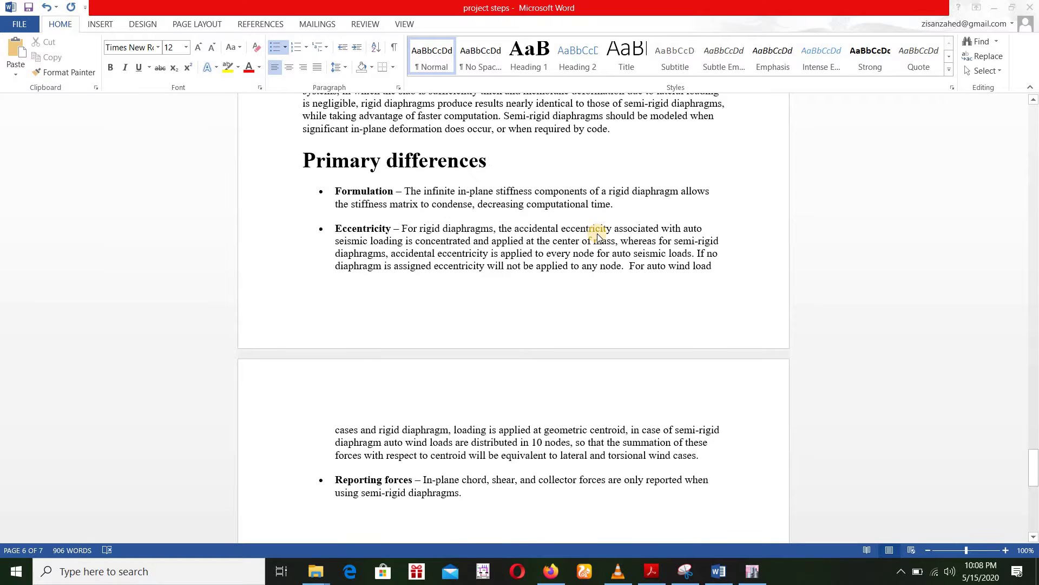
{"action": "scroll", "coordinate": [466, 295], "scroll_direction": "up", "scroll_amount": 1}
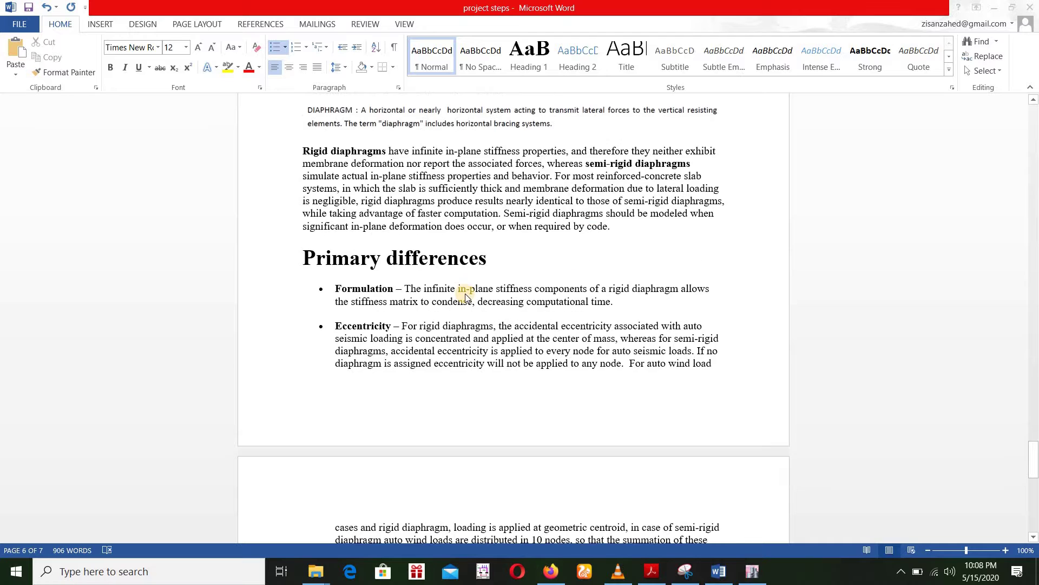
{"action": "scroll", "coordinate": [466, 297], "scroll_direction": "up", "scroll_amount": 1}
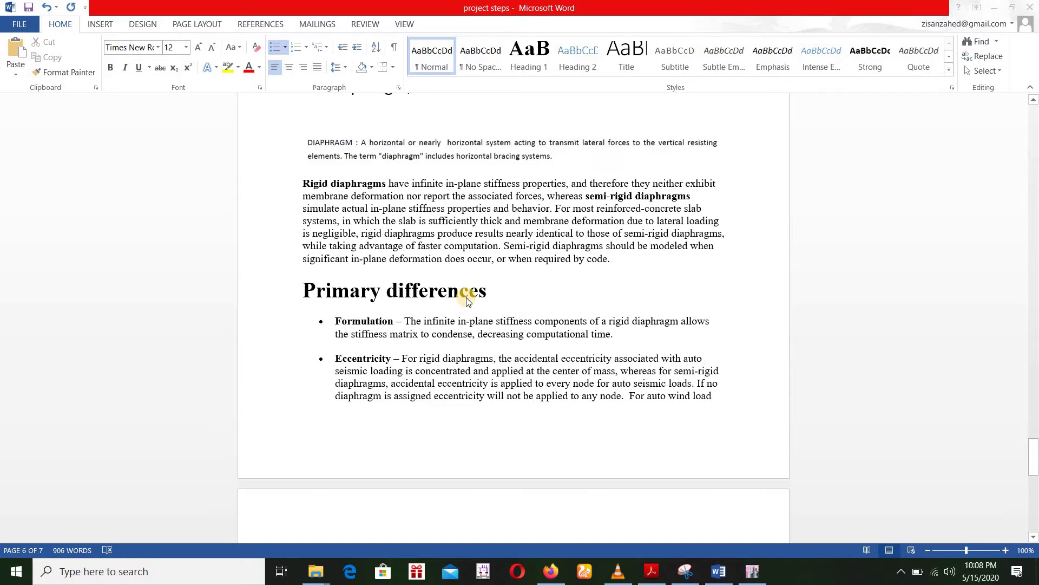
{"action": "scroll", "coordinate": [467, 302], "scroll_direction": "up", "scroll_amount": 1}
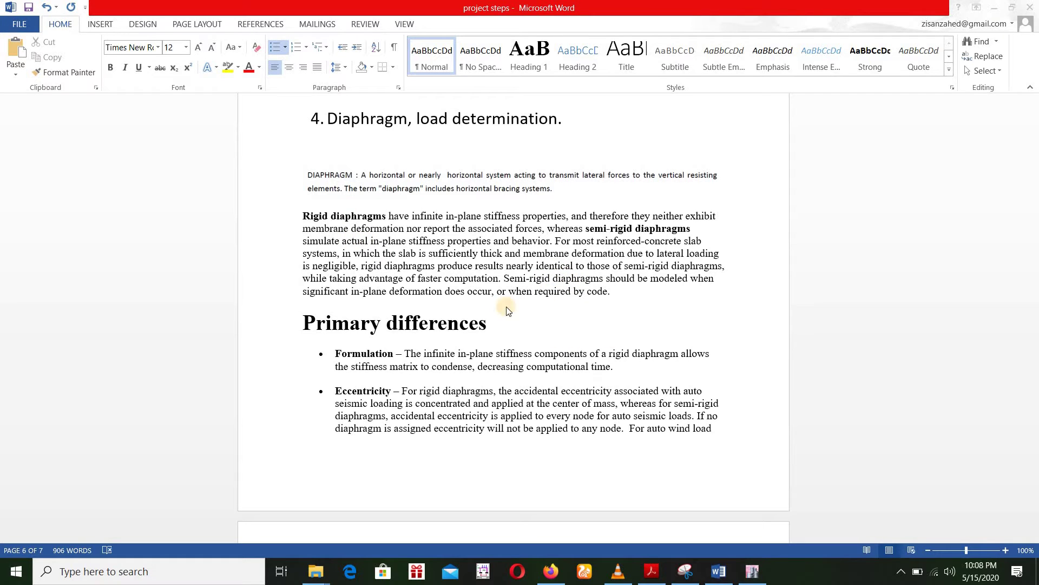
{"action": "scroll", "coordinate": [572, 306], "scroll_direction": "down", "scroll_amount": 1}
{"action": "scroll", "coordinate": [574, 308], "scroll_direction": "down", "scroll_amount": 6}
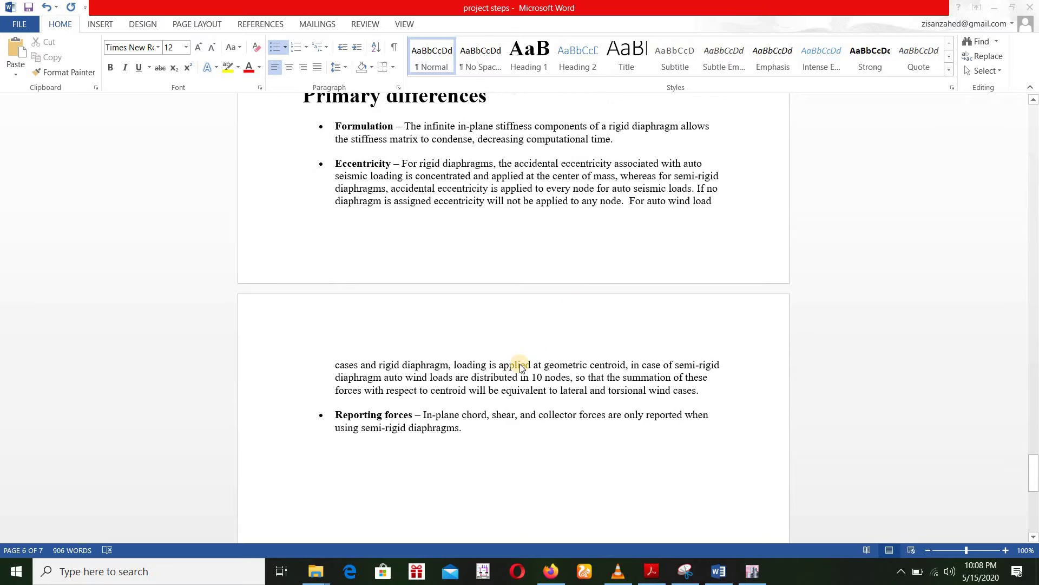
{"action": "scroll", "coordinate": [521, 367], "scroll_direction": "up", "scroll_amount": 11}
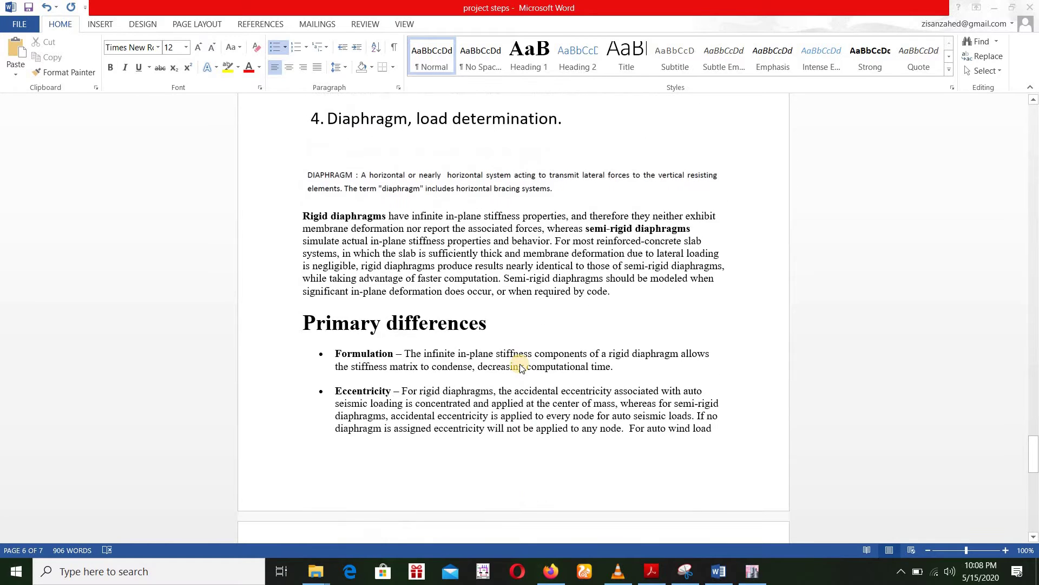
{"action": "scroll", "coordinate": [519, 367], "scroll_direction": "down", "scroll_amount": 6}
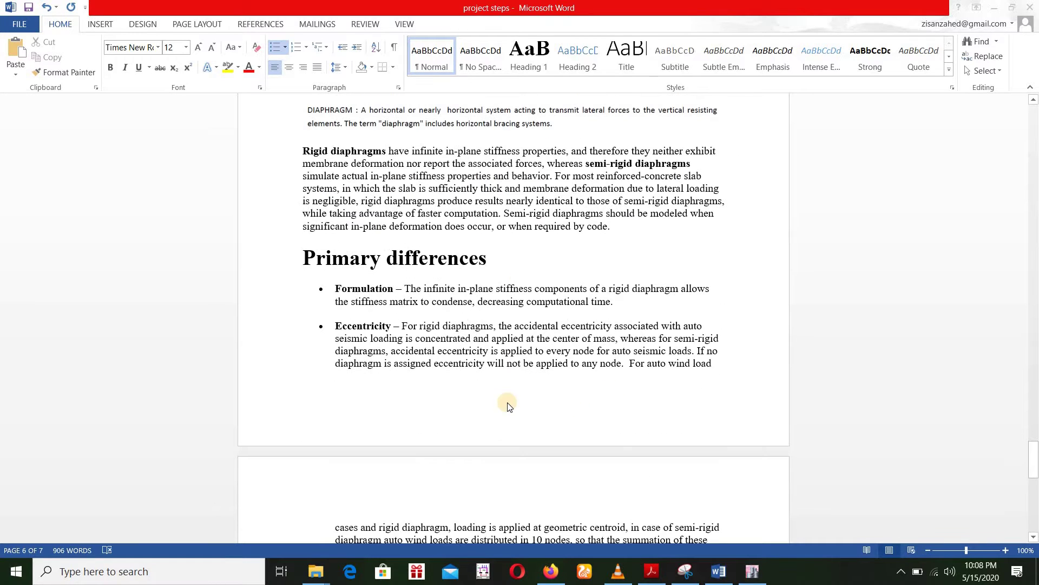
Switch to ETABS, open the definition of diaphragm D1 and accept it with Rigid rigidity.
{"action": "left_click", "coordinate": [752, 571]}
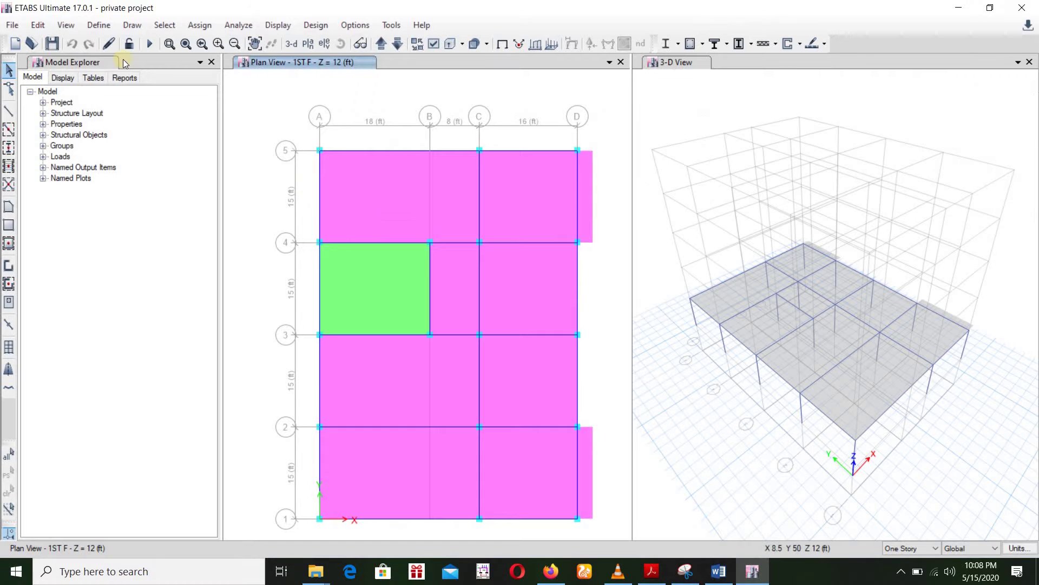
{"action": "left_click", "coordinate": [90, 25]}
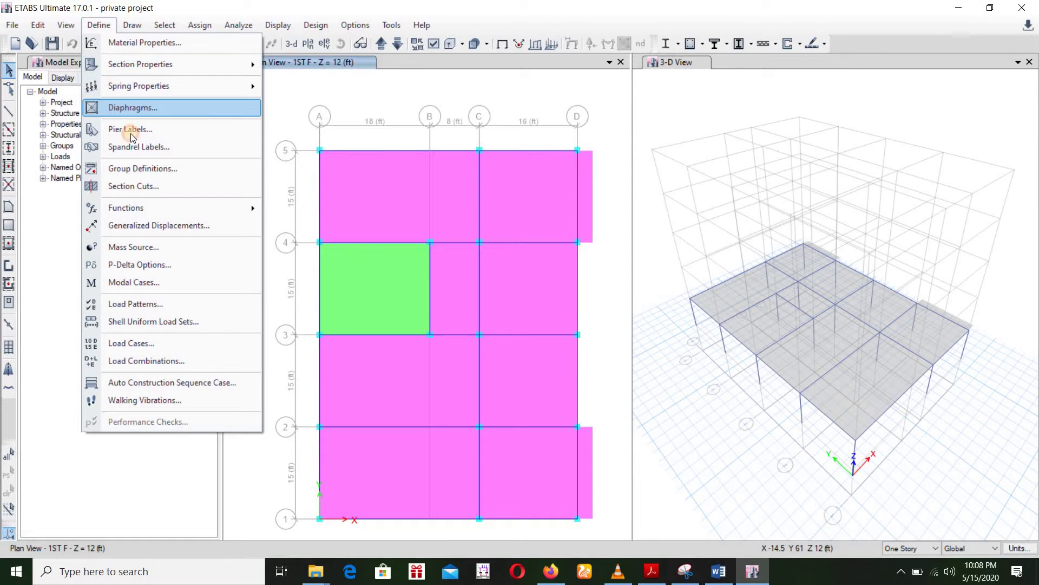
{"action": "left_click", "coordinate": [130, 107]}
{"action": "left_click", "coordinate": [582, 263]}
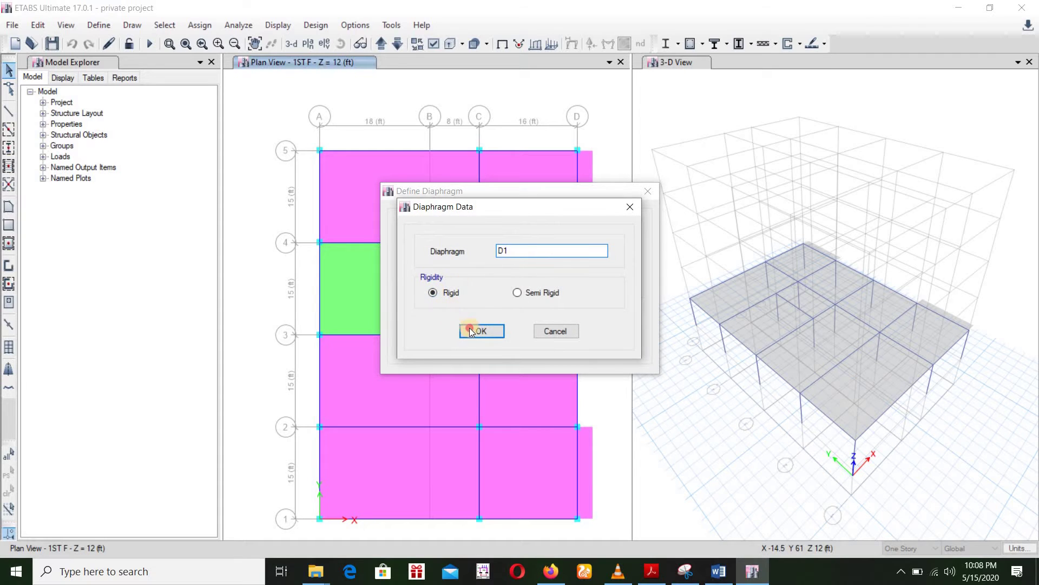
{"action": "left_click", "coordinate": [469, 331]}
{"action": "left_click", "coordinate": [567, 320]}
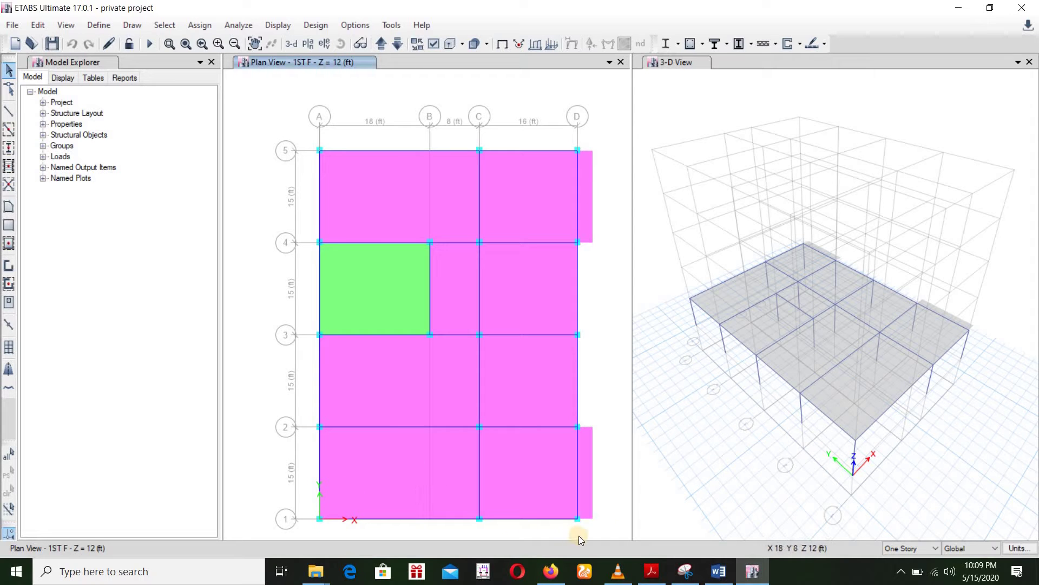
Switch back to the project steps document in Word and read the dead load assessment section and the dead load list.
{"action": "left_click", "coordinate": [720, 577]}
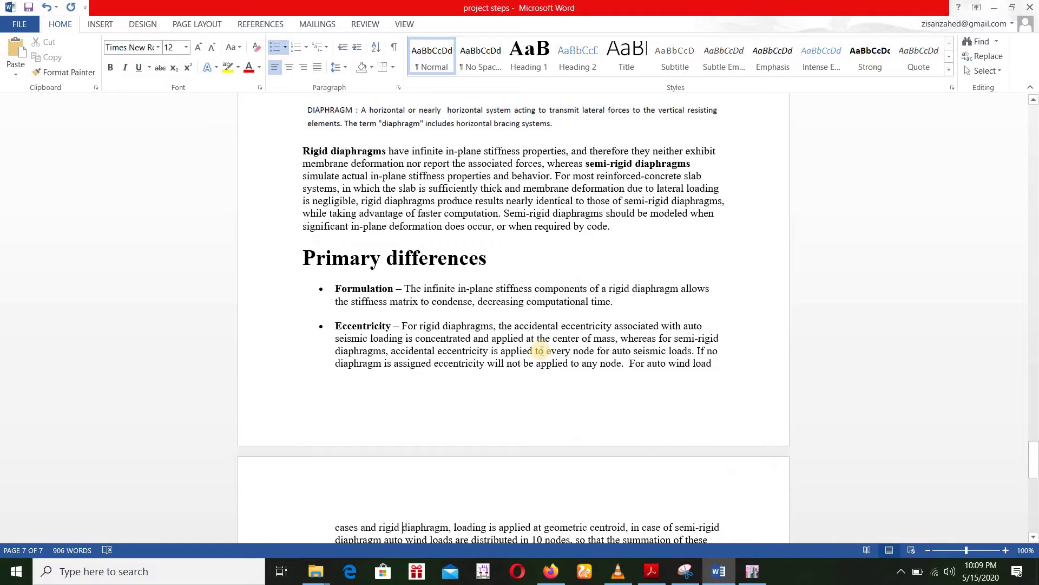
{"action": "scroll", "coordinate": [542, 351], "scroll_direction": "up", "scroll_amount": 2}
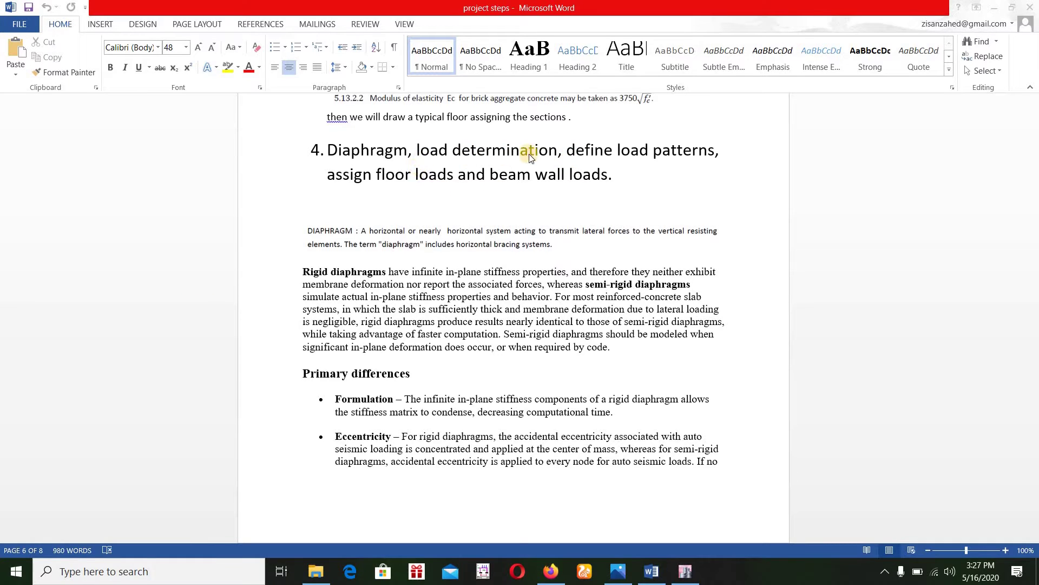
{"action": "scroll", "coordinate": [430, 223], "scroll_direction": "down", "scroll_amount": 3}
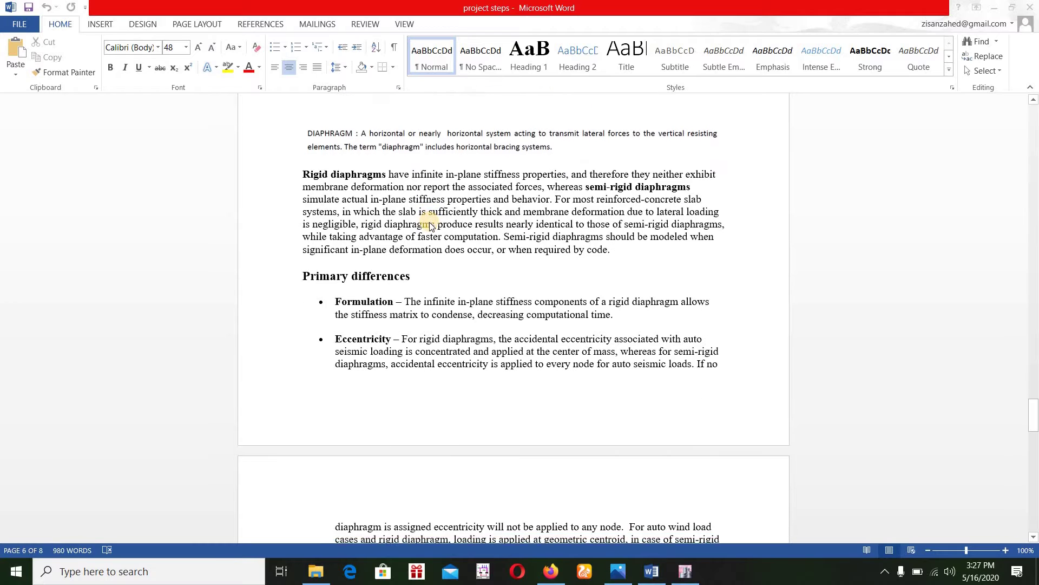
{"action": "scroll", "coordinate": [430, 223], "scroll_direction": "down", "scroll_amount": 15}
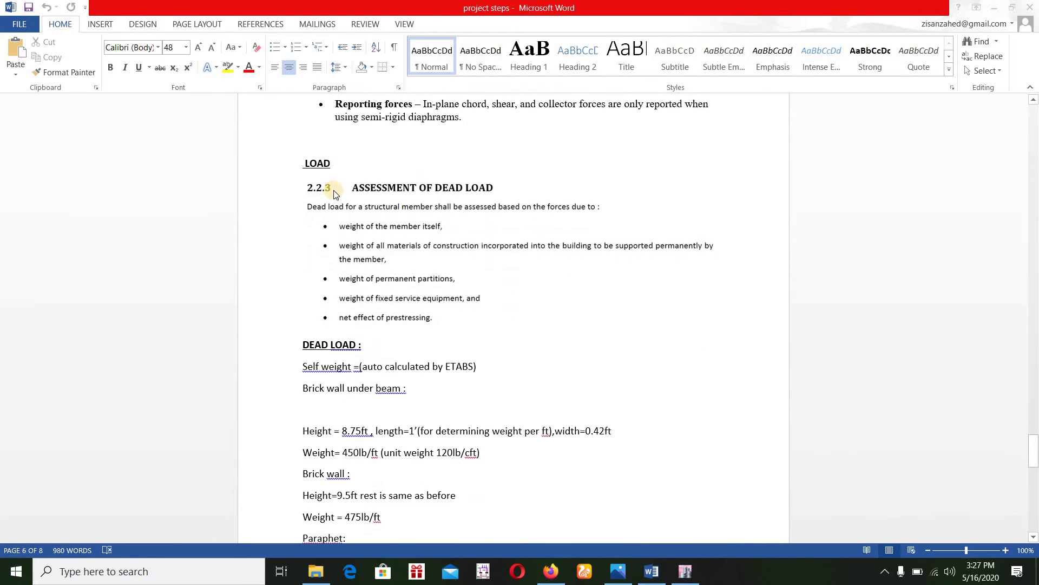
{"action": "left_click", "coordinate": [328, 232]}
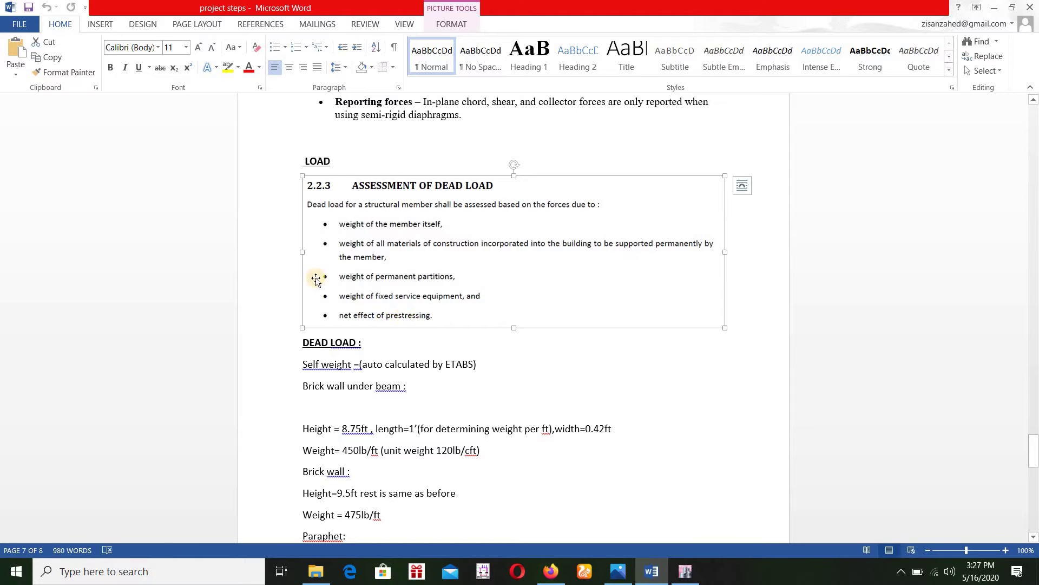
{"action": "left_click", "coordinate": [546, 338]}
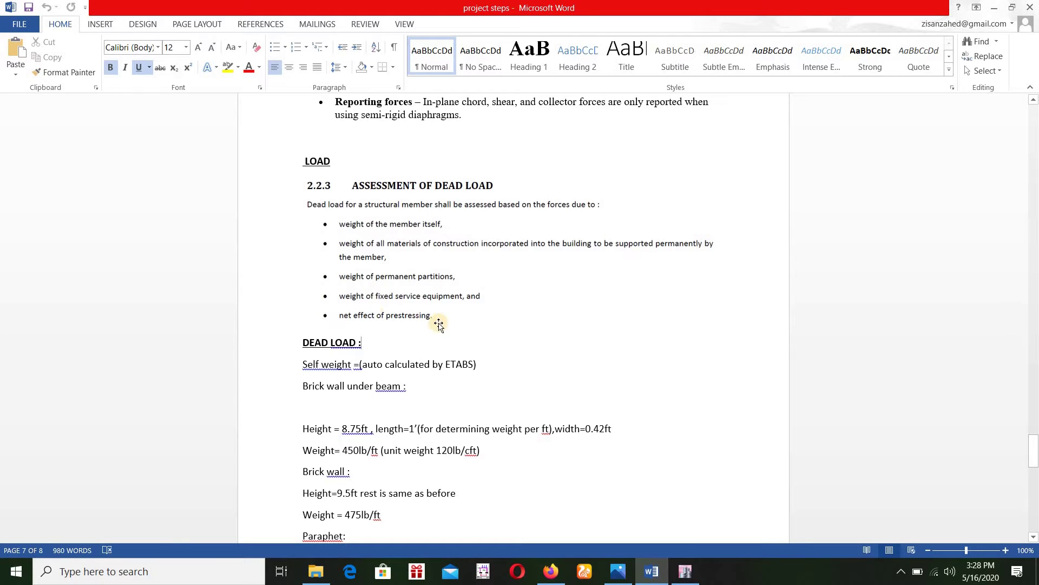
{"action": "scroll", "coordinate": [579, 263], "scroll_direction": "down", "scroll_amount": 2}
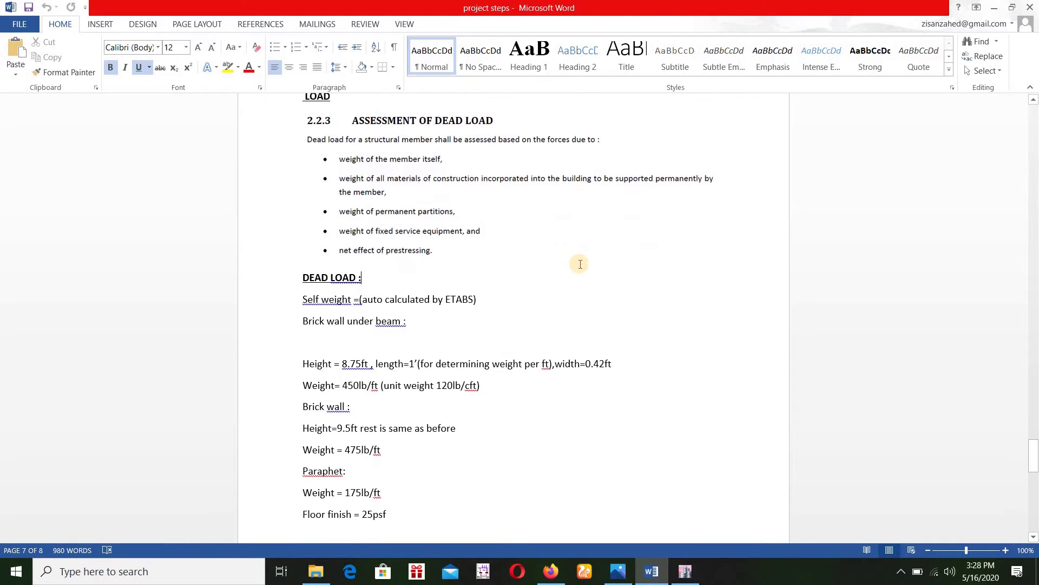
{"action": "scroll", "coordinate": [578, 264], "scroll_direction": "down", "scroll_amount": 3}
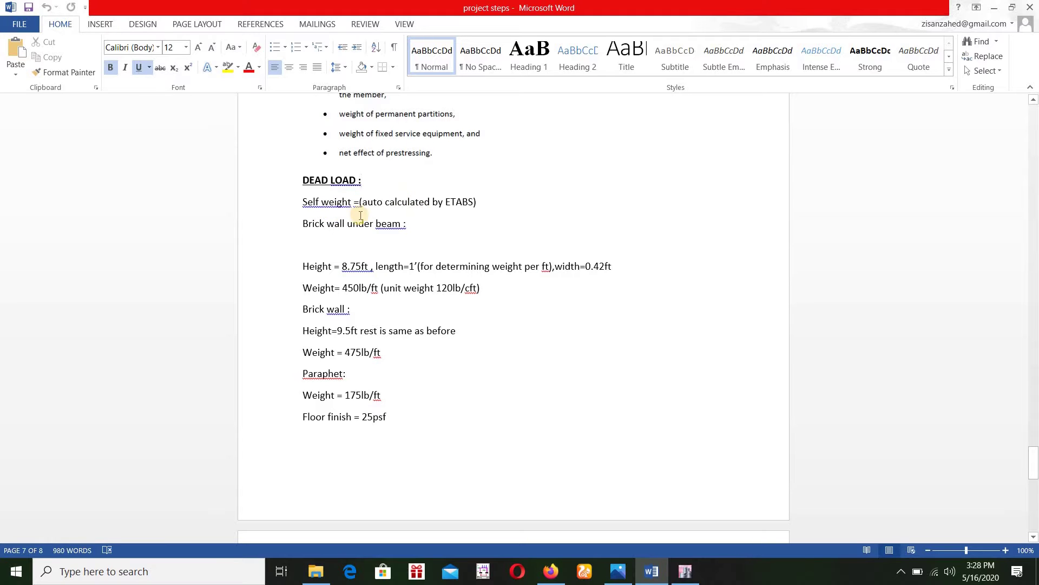
Switch to ETABS and open the load pattern definitions to examine the Dead and Live patterns' self-weight multipliers.
{"action": "left_click", "coordinate": [685, 571]}
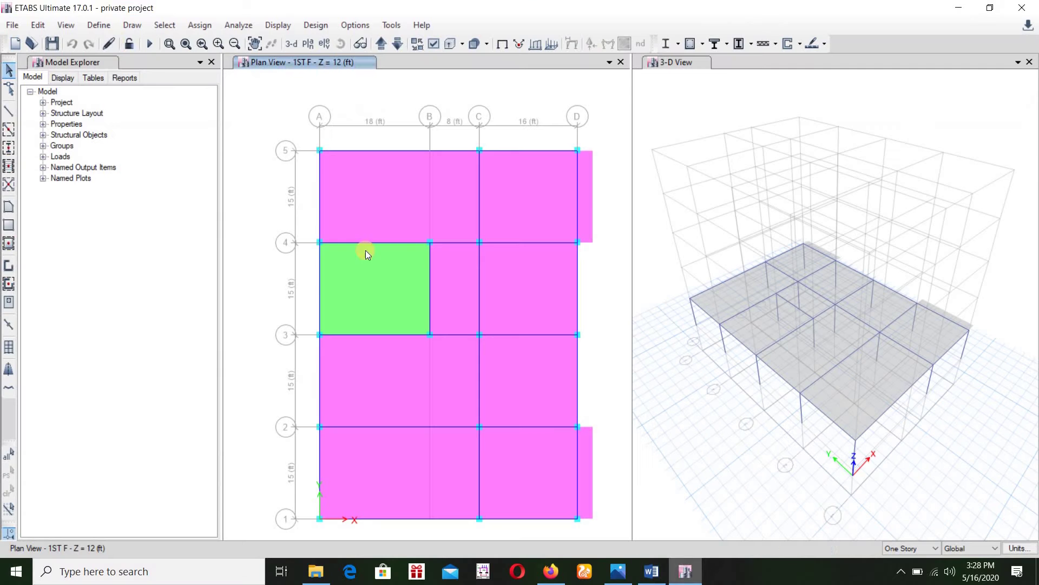
{"action": "left_click", "coordinate": [99, 25]}
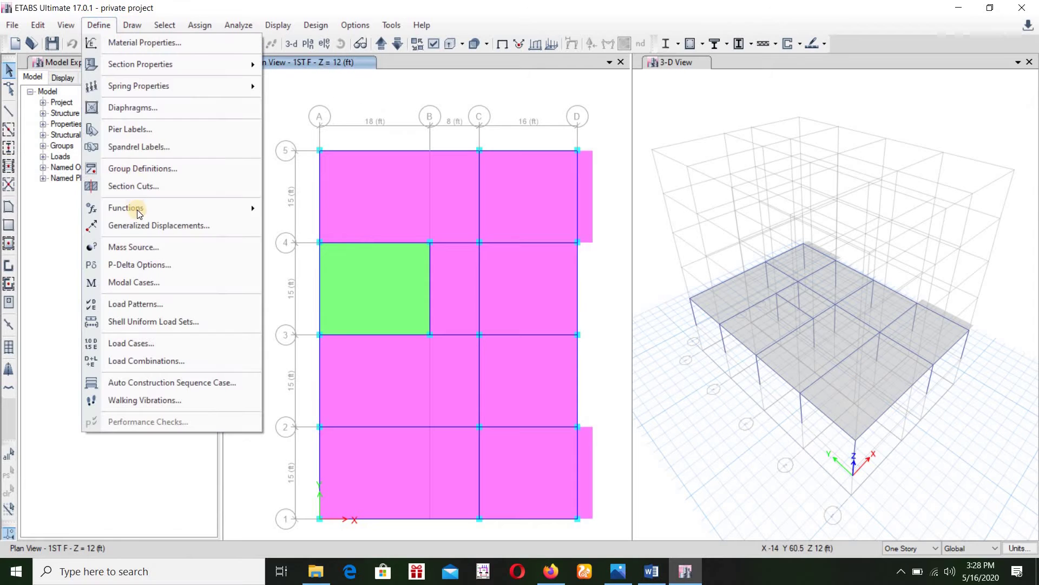
{"action": "left_click", "coordinate": [135, 304]}
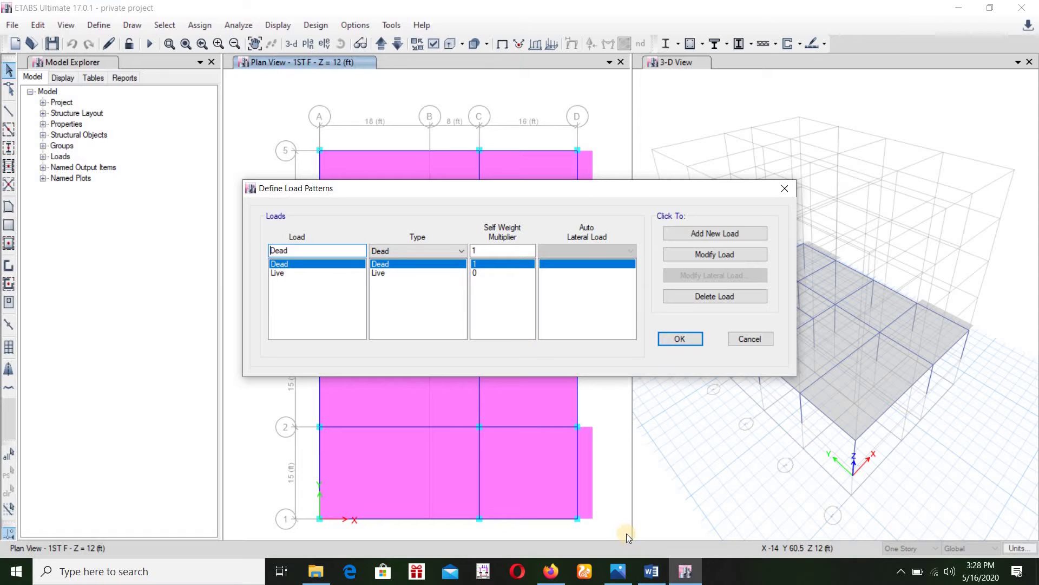
Return to the Word notes and examine the dead load values for the brick walls, parapet and floor finish.
{"action": "left_click", "coordinate": [652, 571]}
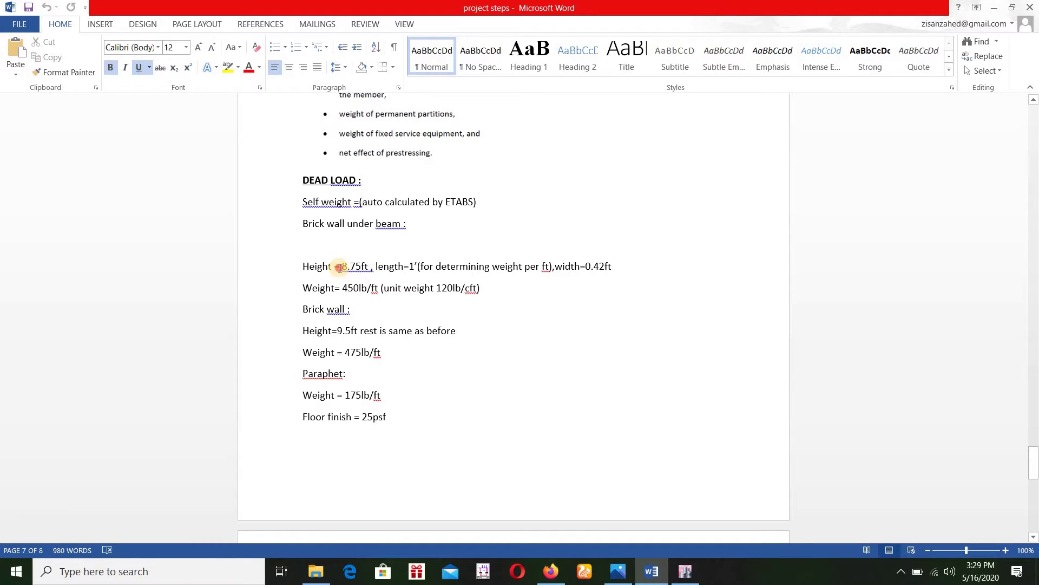
{"action": "left_click_drag", "start_coordinate": [370, 267], "coordinate": [334, 267]}
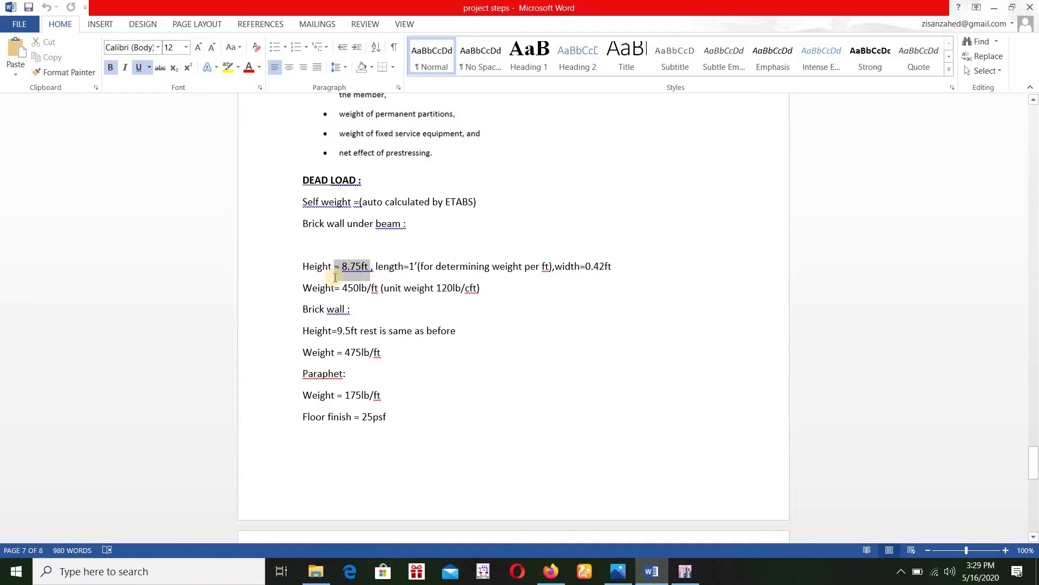
{"action": "left_click", "coordinate": [403, 275]}
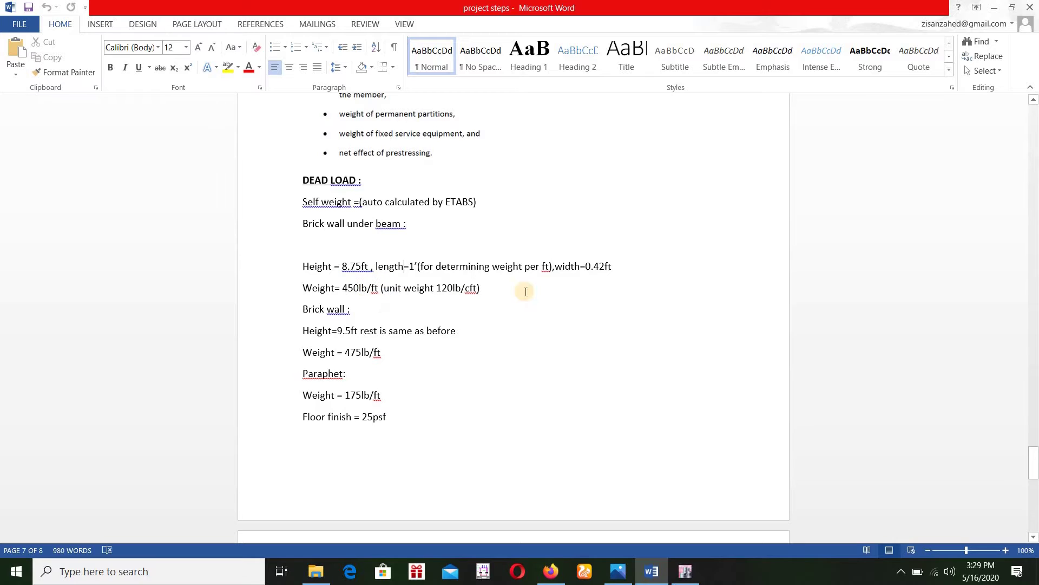
{"action": "left_click", "coordinate": [600, 267]}
{"action": "left_click_drag", "start_coordinate": [343, 287], "coordinate": [359, 288]}
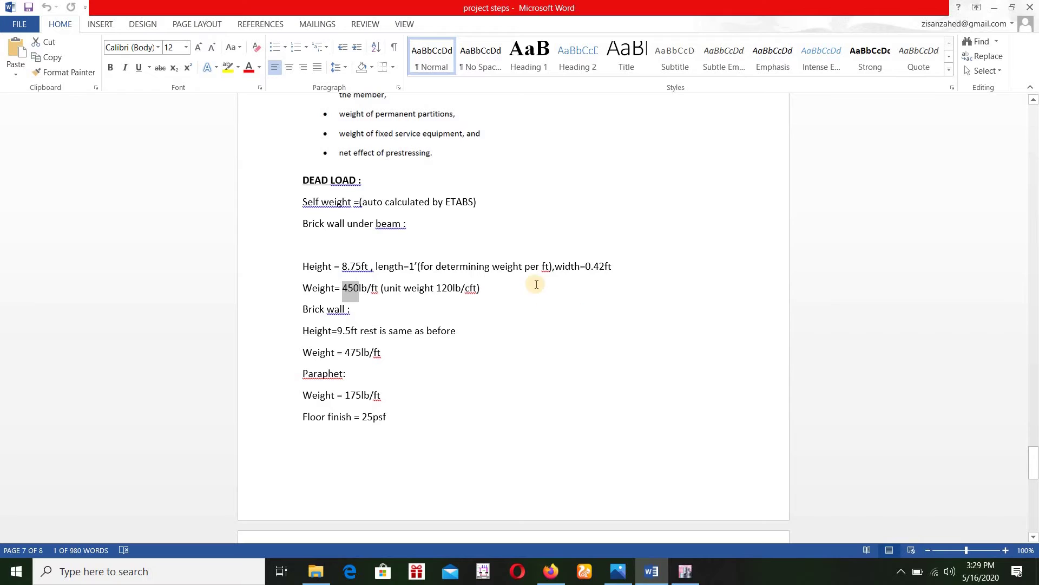
{"action": "key", "text": "End"}
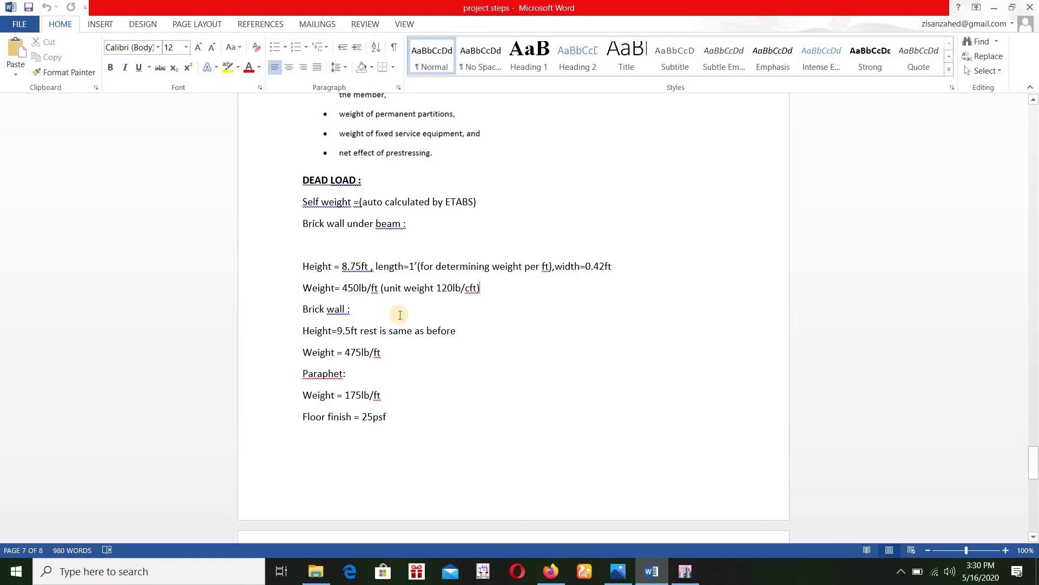
{"action": "scroll", "coordinate": [496, 284], "scroll_direction": "down", "scroll_amount": 1}
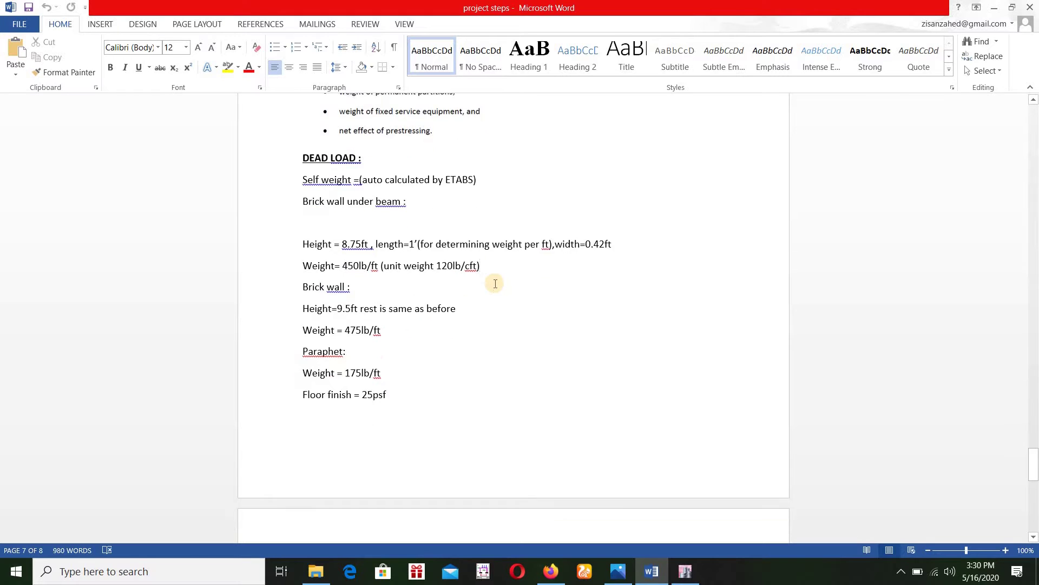
{"action": "scroll", "coordinate": [297, 323], "scroll_direction": "down", "scroll_amount": 2}
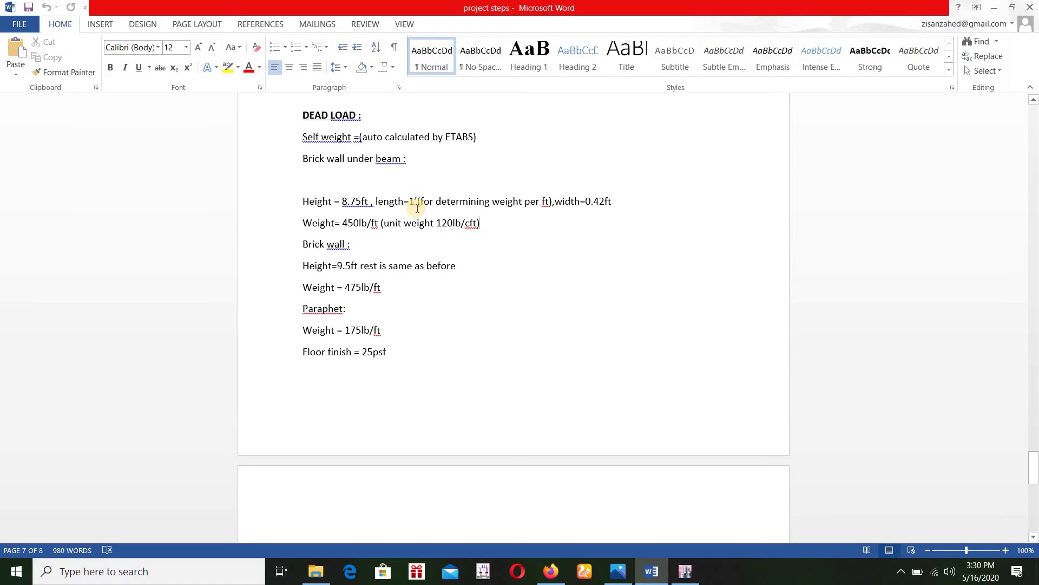
{"action": "scroll", "coordinate": [488, 238], "scroll_direction": "down", "scroll_amount": 2}
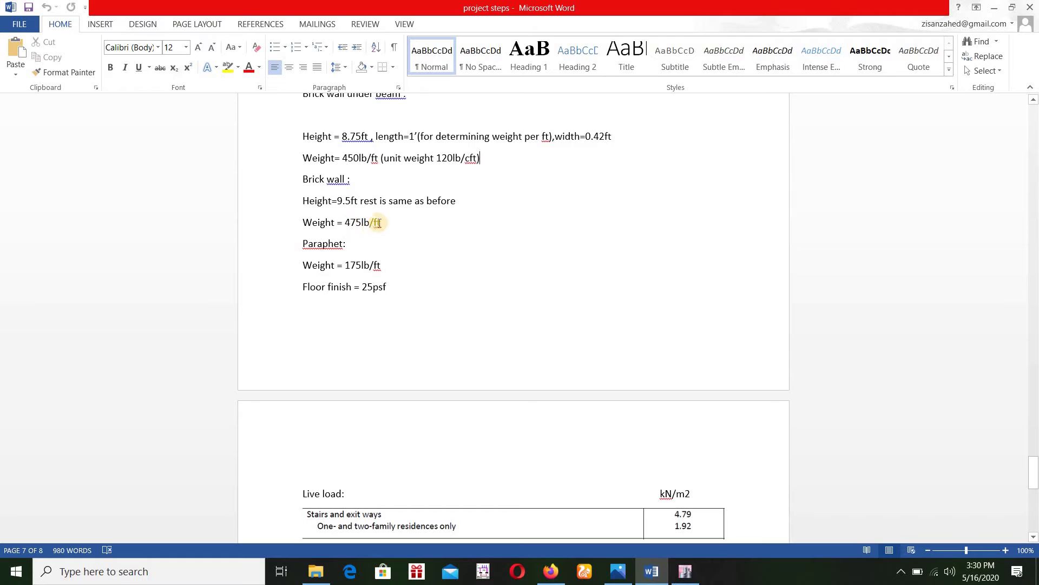
{"action": "scroll", "coordinate": [325, 206], "scroll_direction": "down", "scroll_amount": 2}
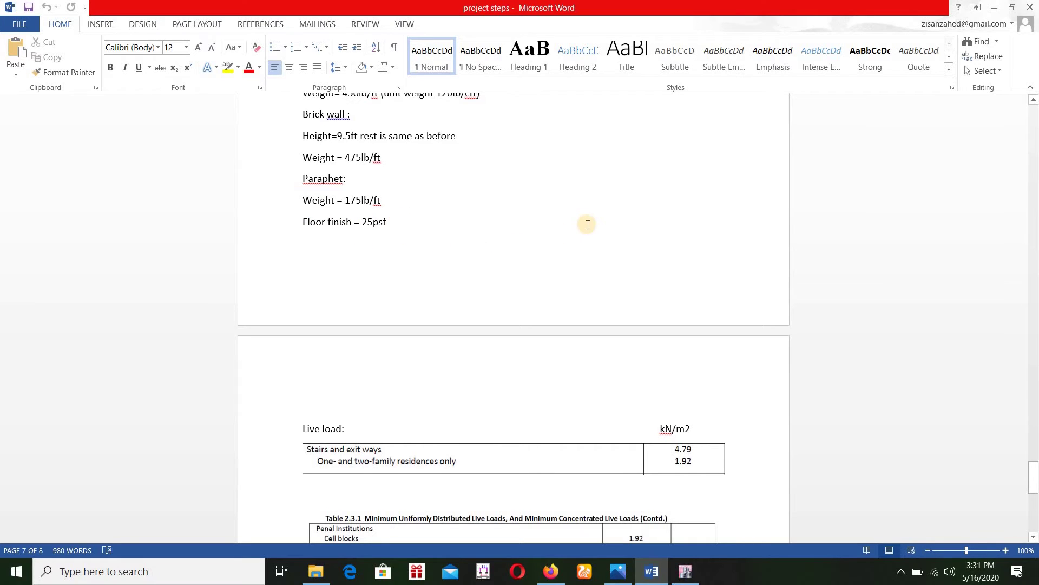
Examine the live load tables for stairs, residential areas and roofs on the following page of the notes.
{"action": "scroll", "coordinate": [587, 225], "scroll_direction": "down", "scroll_amount": 1}
{"action": "scroll", "coordinate": [586, 225], "scroll_direction": "up", "scroll_amount": 5}
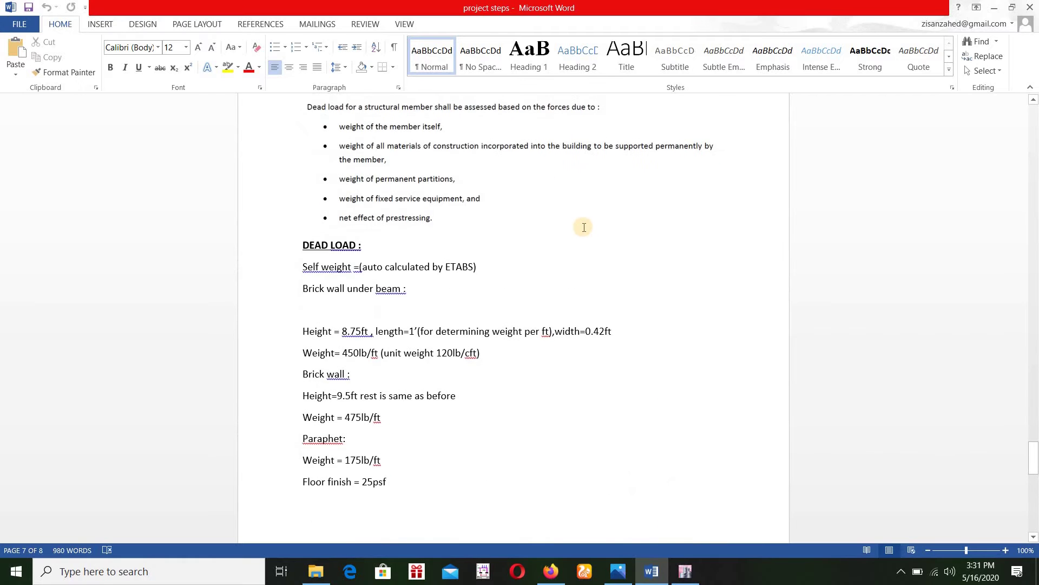
{"action": "scroll", "coordinate": [584, 227], "scroll_direction": "down", "scroll_amount": 9}
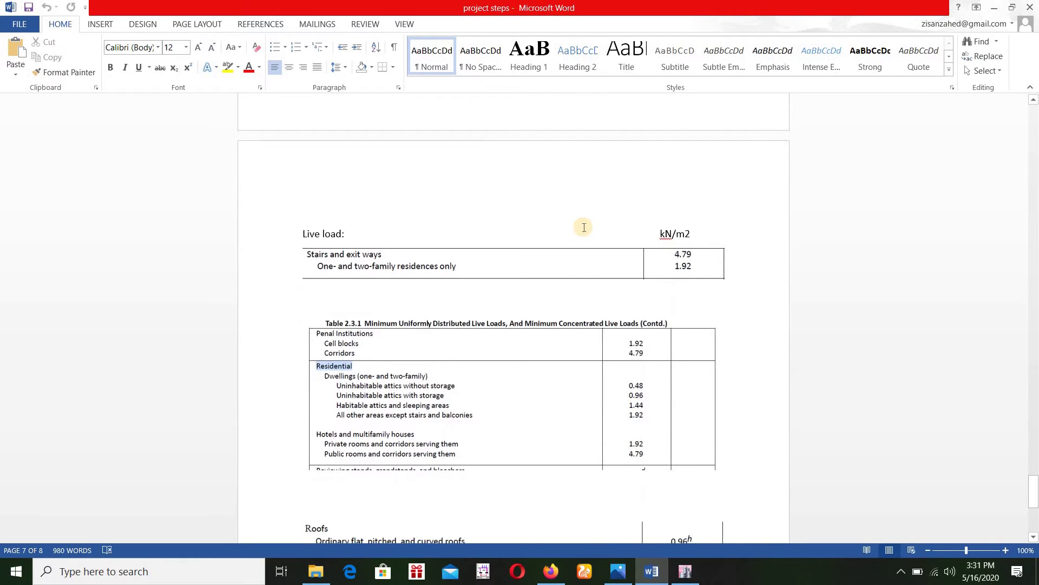
{"action": "scroll", "coordinate": [584, 226], "scroll_direction": "down", "scroll_amount": 1}
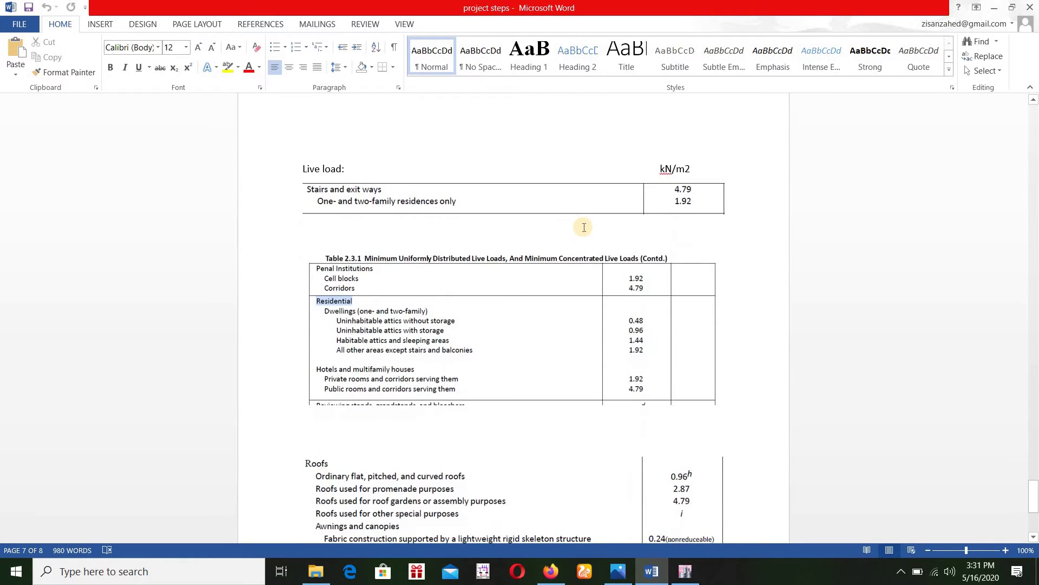
Check the stairs live load table against the floor plan image in Photos and return to the Word notes.
{"action": "left_click", "coordinate": [520, 208]}
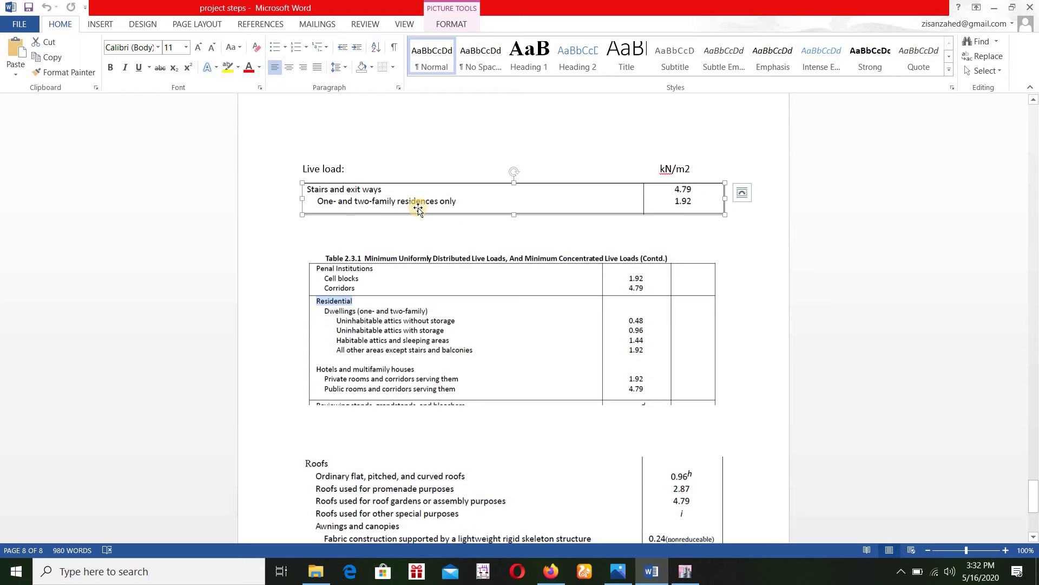
{"action": "left_click", "coordinate": [618, 571]}
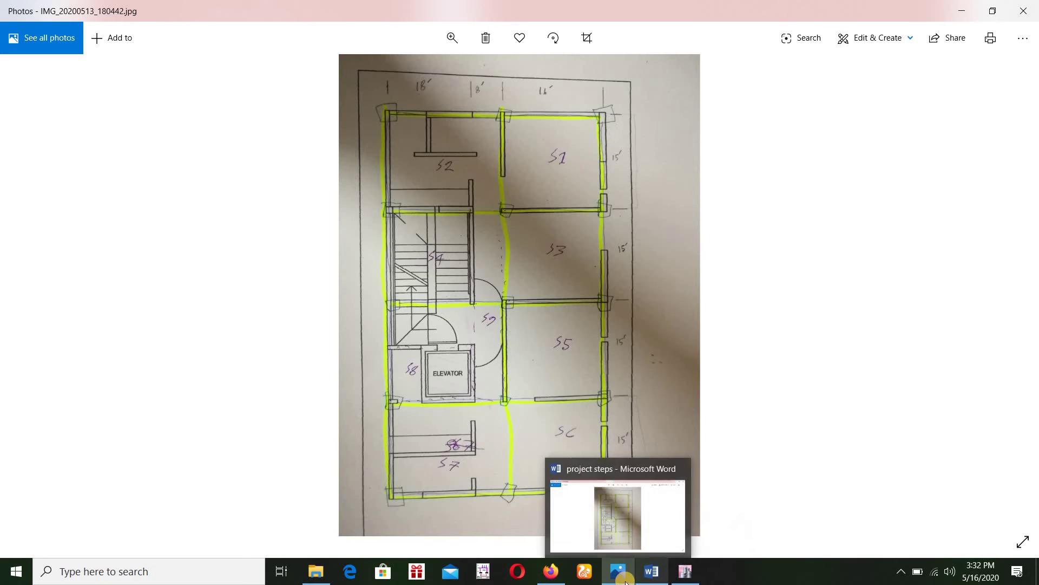
{"action": "left_click", "coordinate": [650, 574]}
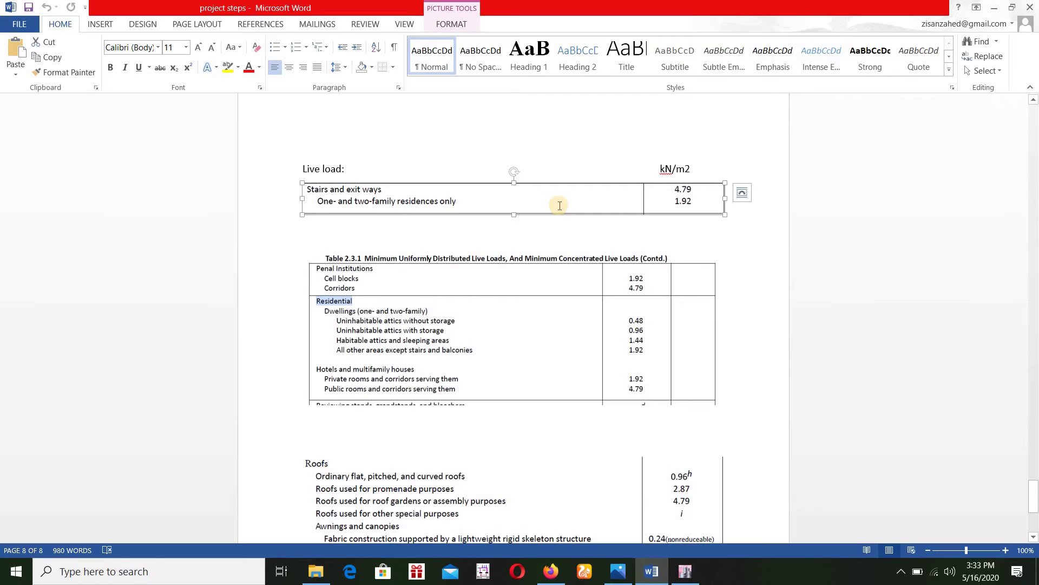
Examine the roof live loads and the water tank load calculation in the notes, and review the dead and live load lists.
{"action": "scroll", "coordinate": [559, 206], "scroll_direction": "down", "scroll_amount": 3}
{"action": "scroll", "coordinate": [559, 206], "scroll_direction": "down", "scroll_amount": 3}
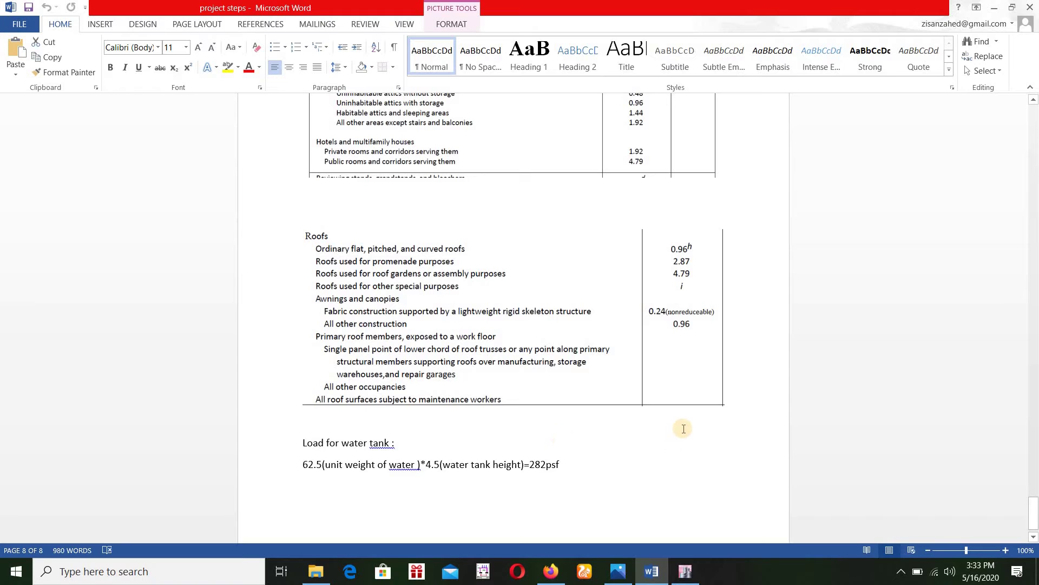
{"action": "scroll", "coordinate": [685, 423], "scroll_direction": "up", "scroll_amount": 2}
{"action": "scroll", "coordinate": [685, 423], "scroll_direction": "up", "scroll_amount": 10}
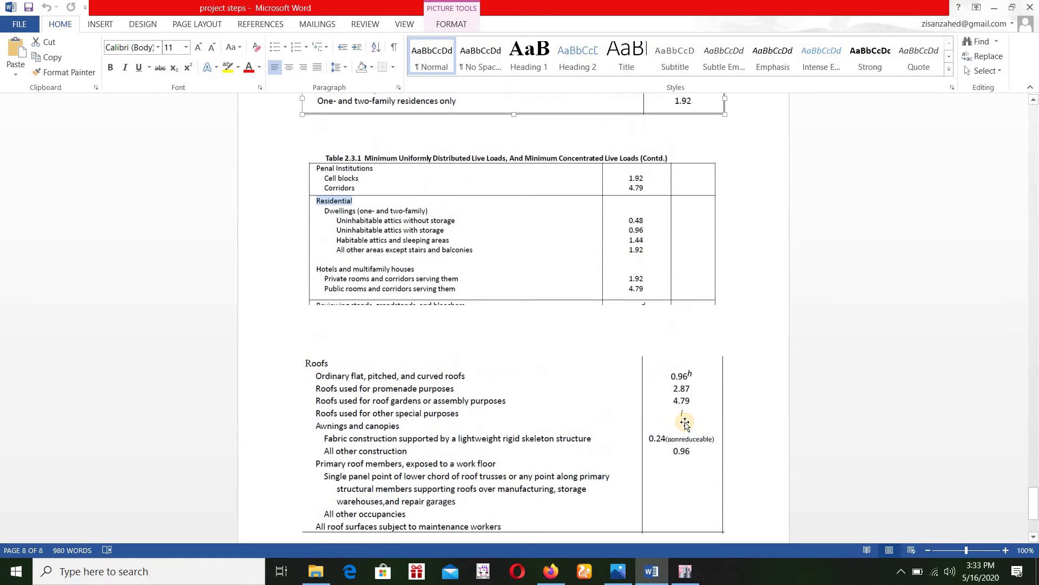
{"action": "scroll", "coordinate": [685, 423], "scroll_direction": "up", "scroll_amount": 2}
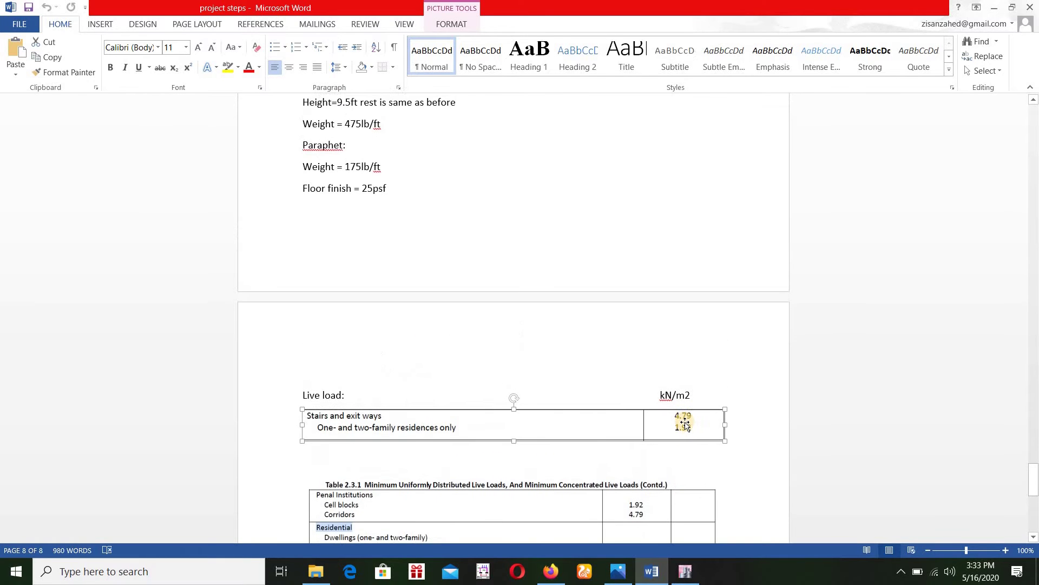
{"action": "scroll", "coordinate": [685, 422], "scroll_direction": "down", "scroll_amount": 1}
{"action": "scroll", "coordinate": [685, 423], "scroll_direction": "down", "scroll_amount": 2}
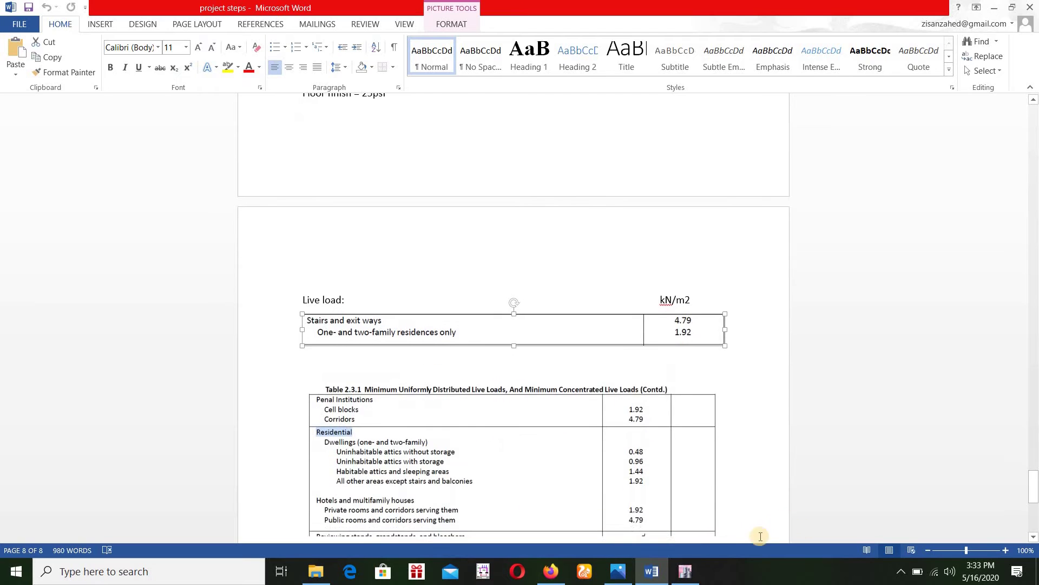
Switch to ETABS and add a load pattern named FF of type Super Dead with self-weight multiplier 0.
{"action": "left_click", "coordinate": [686, 571]}
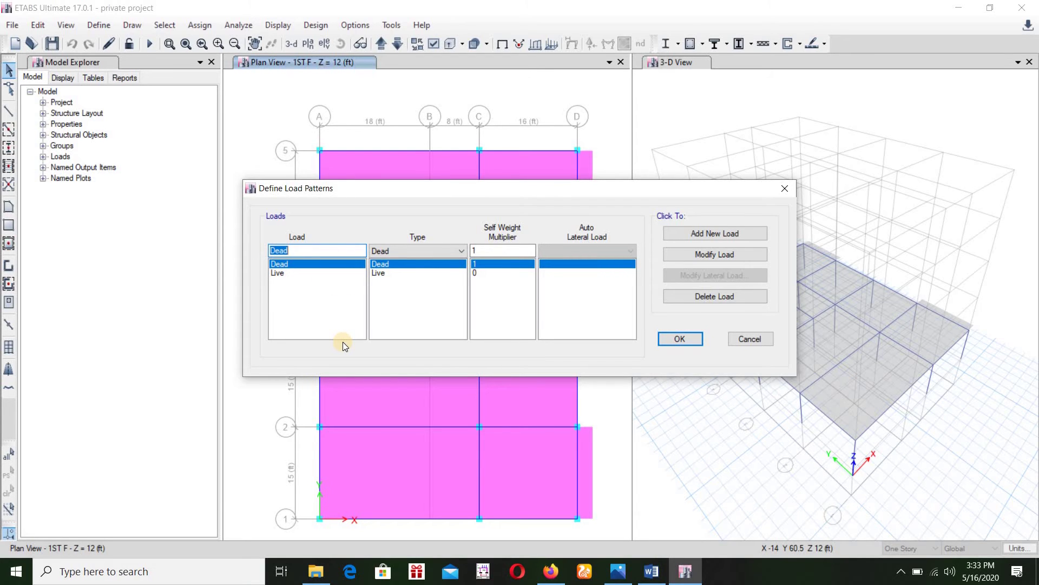
{"action": "type", "text": "FF"}
{"action": "left_click", "coordinate": [434, 252]}
{"action": "left_click", "coordinate": [420, 270]}
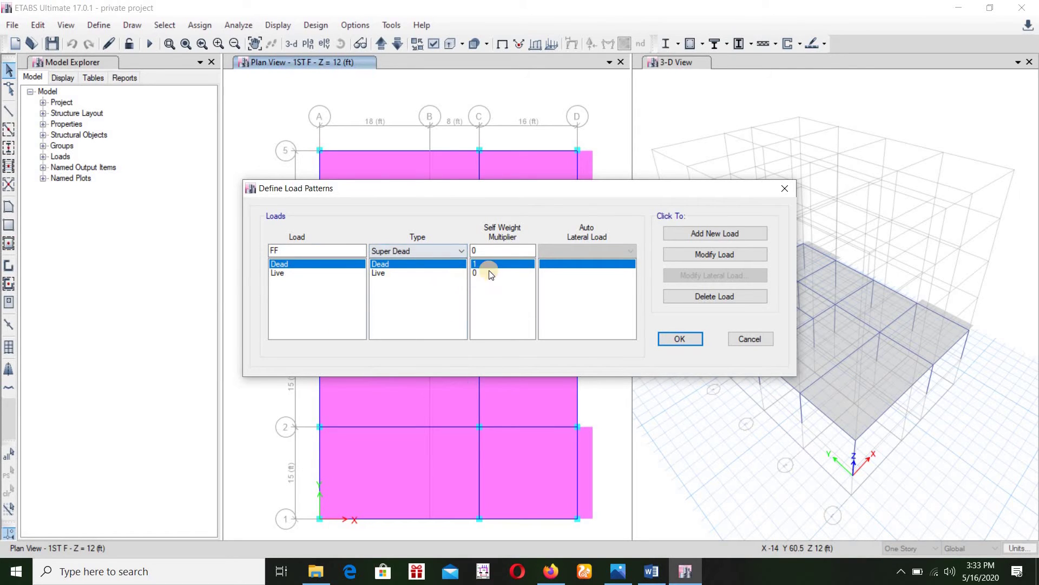
{"action": "key", "text": "Return"}
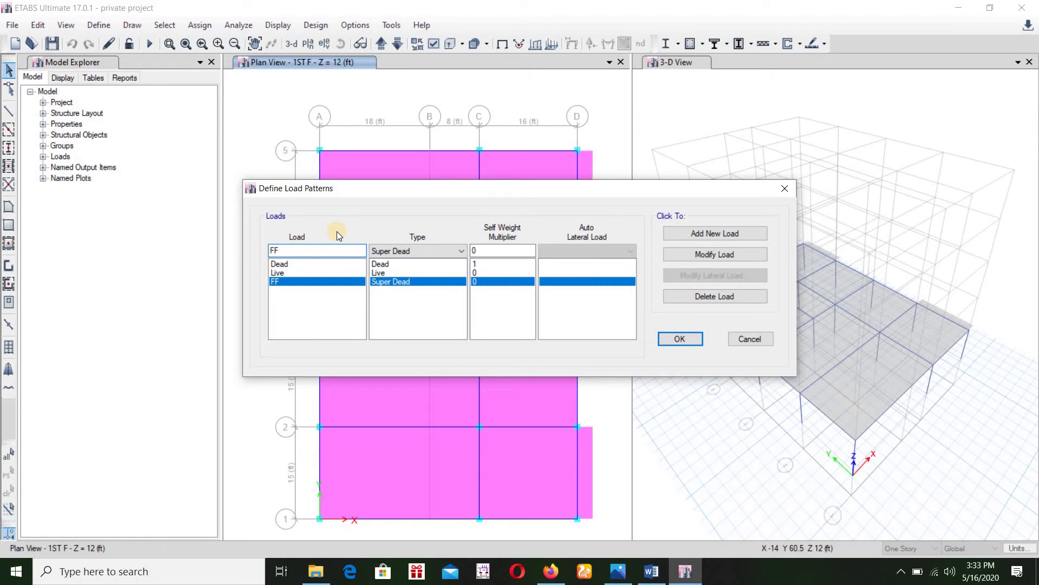
Add two Super Dead load patterns named WALL-B and WALL-S with self-weight multiplier 0.
{"action": "key", "text": "BackSpace"}
{"action": "key", "text": "BackSpace"}
{"action": "type", "text": "WALL-B"}
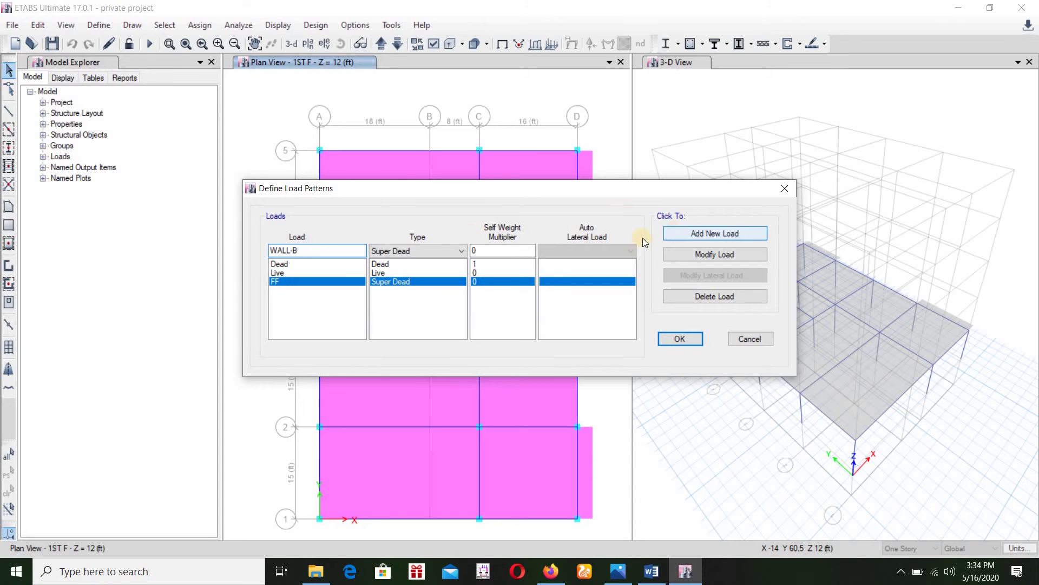
{"action": "left_click", "coordinate": [696, 233]}
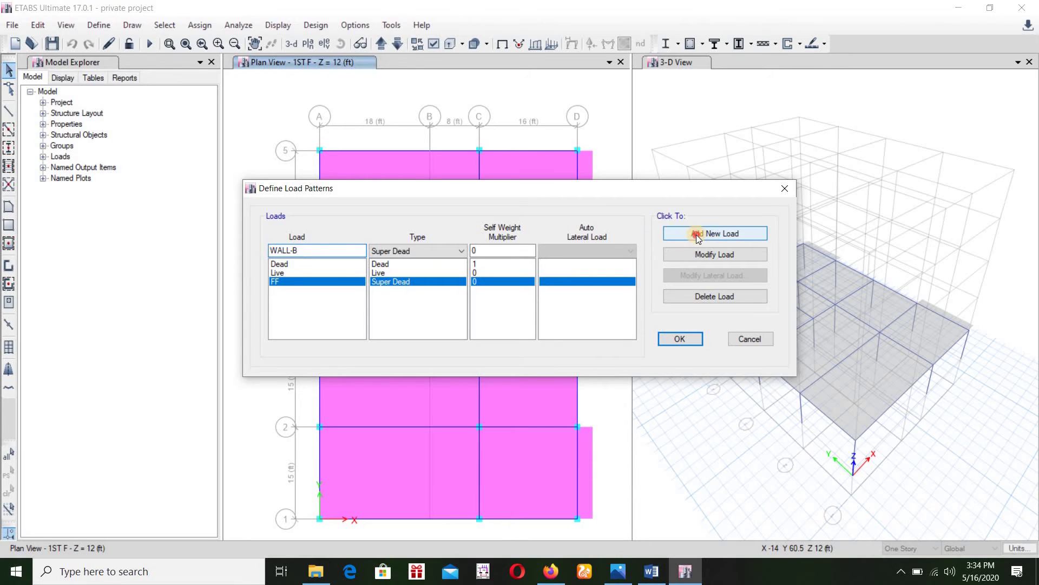
{"action": "left_click", "coordinate": [316, 250]}
{"action": "key", "text": "BackSpace"}
{"action": "type", "text": "S"}
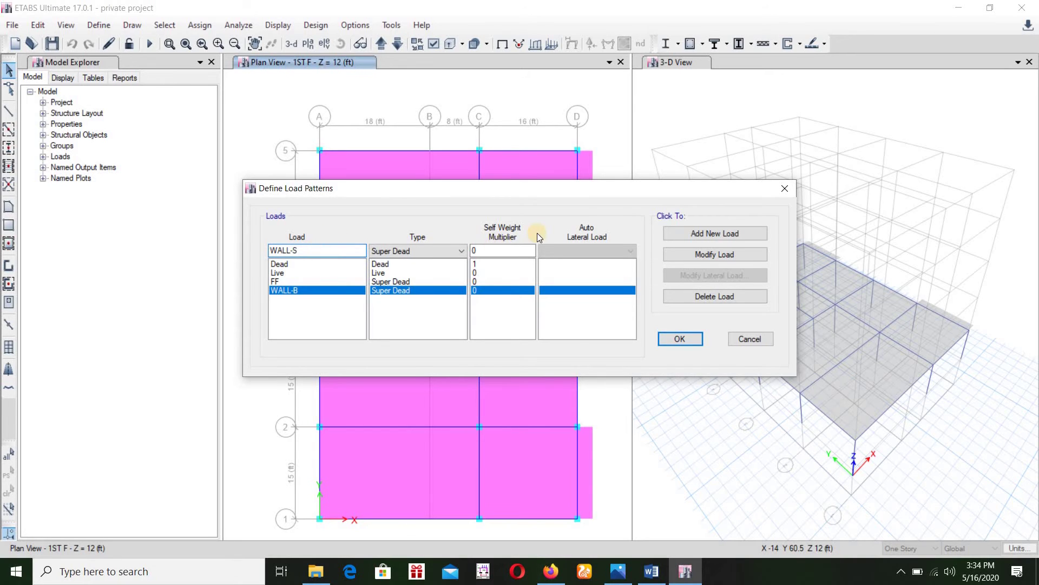
{"action": "left_click", "coordinate": [700, 233]}
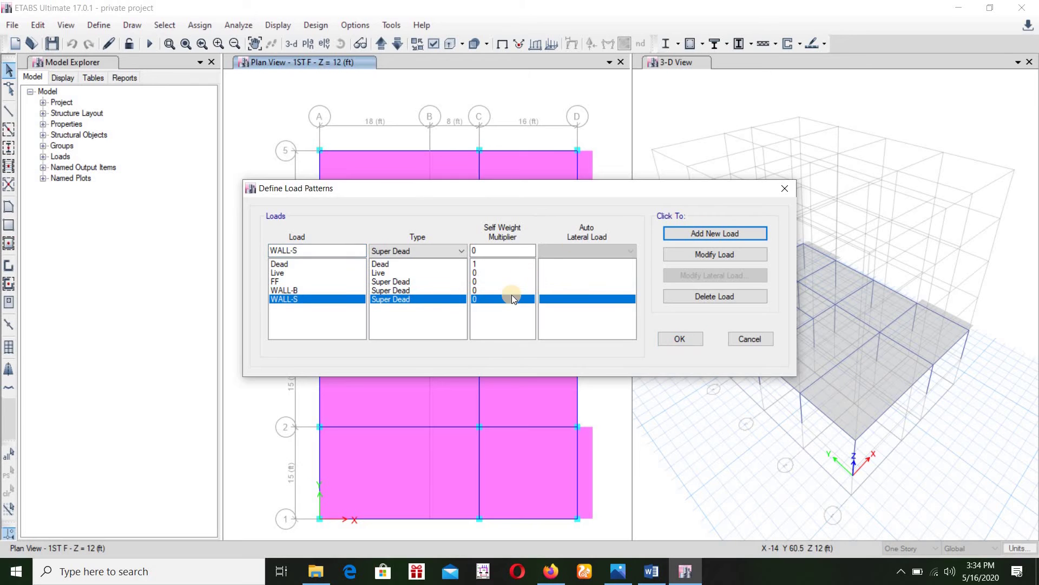
Add a load pattern named WATER of type Live with self-weight multiplier 0 and accept the load pattern definitions.
{"action": "left_click", "coordinate": [321, 251]}
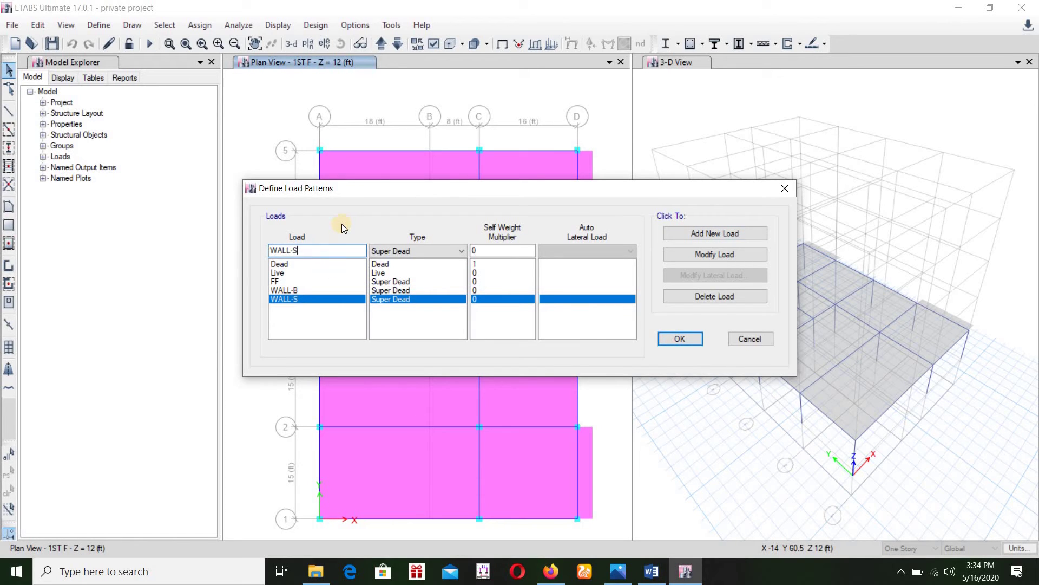
{"action": "key", "text": "BackSpace"}
{"action": "key", "text": "BackSpace"}
{"action": "key", "text": "BackSpace"}
{"action": "key", "text": "BackSpace"}
{"action": "key", "text": "BackSpace"}
{"action": "key", "text": "BackSpace"}
{"action": "type", "text": "WATER"}
{"action": "left_click", "coordinate": [440, 249]}
{"action": "left_click", "coordinate": [411, 280]}
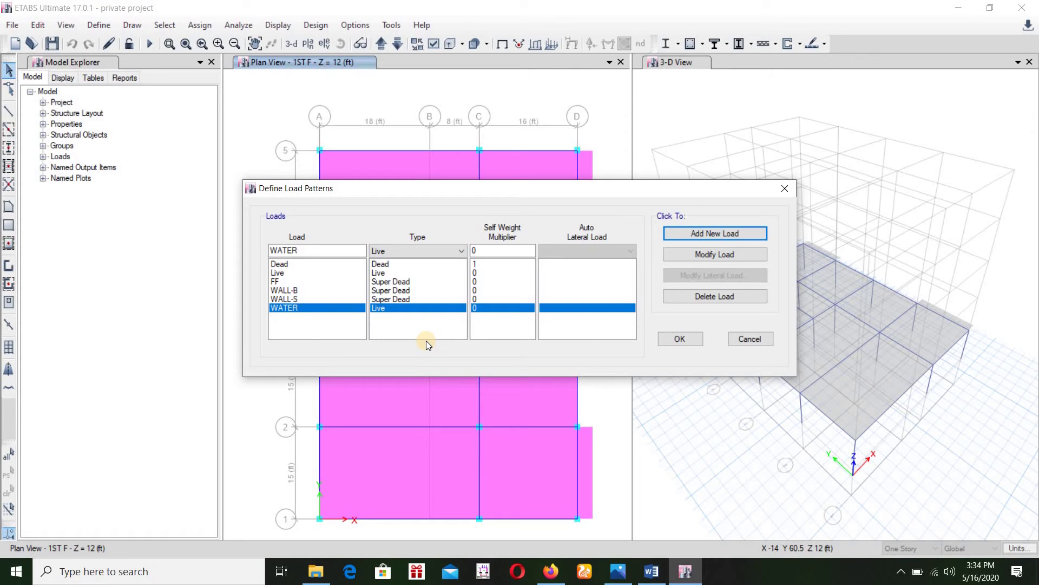
{"action": "left_click", "coordinate": [680, 340]}
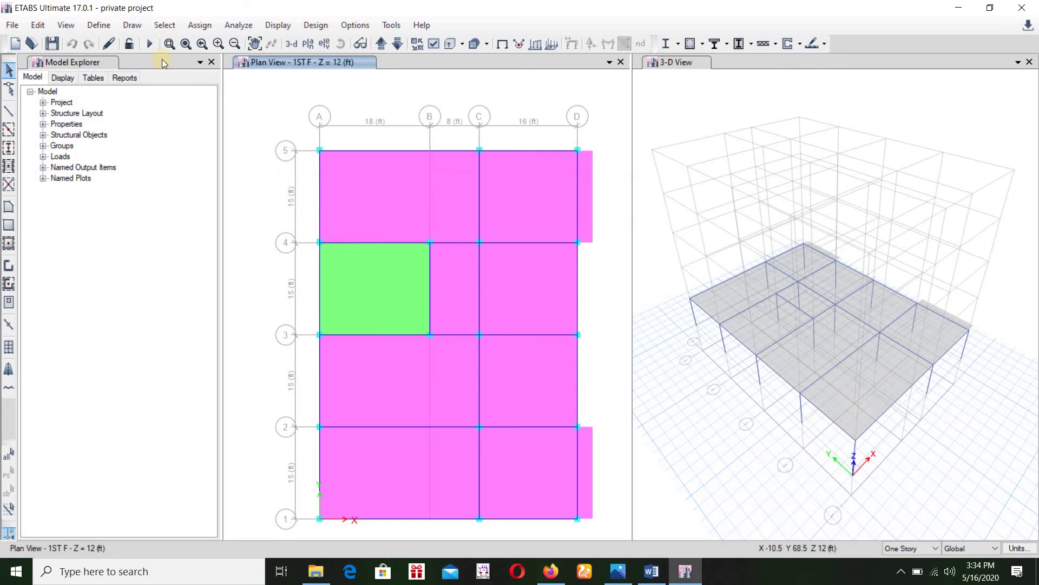
Select all shells that use the Slab 5" section property.
{"action": "left_click", "coordinate": [164, 25]}
{"action": "mouse_move", "coordinate": [309, 49]}
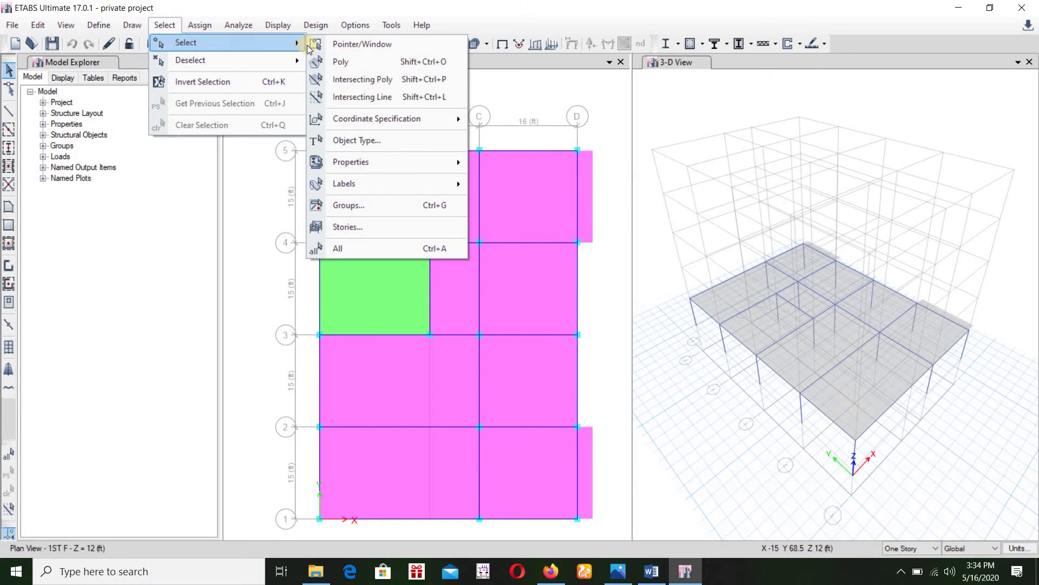
{"action": "mouse_move", "coordinate": [454, 161]}
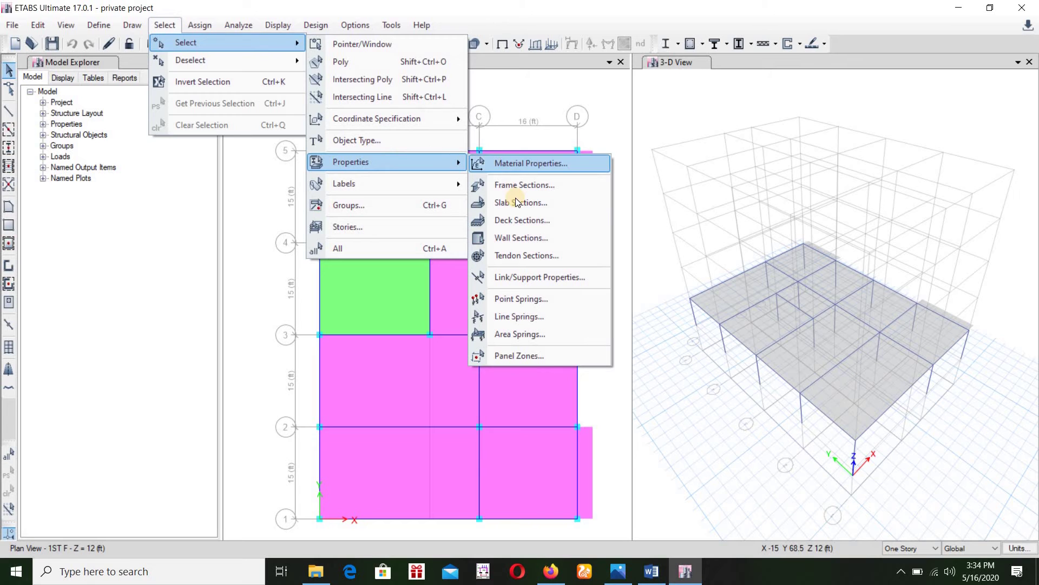
{"action": "left_click", "coordinate": [515, 203]}
{"action": "left_click", "coordinate": [450, 200]}
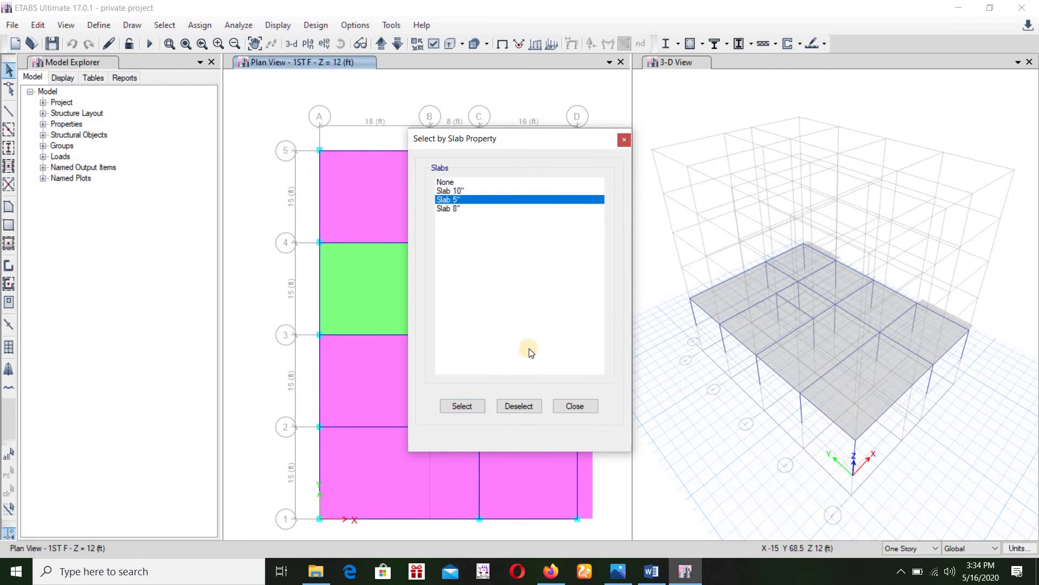
{"action": "left_click", "coordinate": [461, 405]}
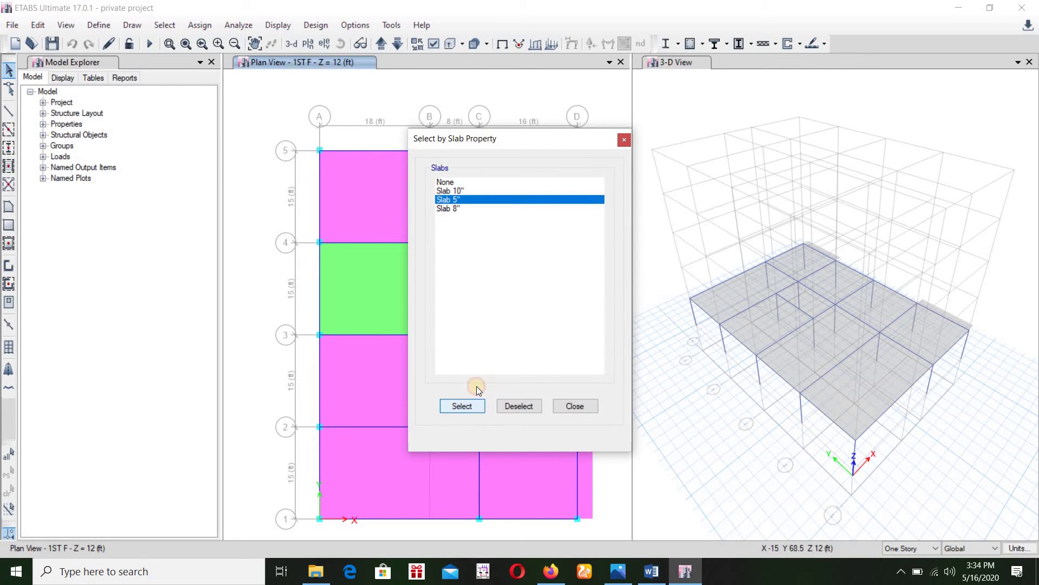
{"action": "left_click", "coordinate": [595, 409]}
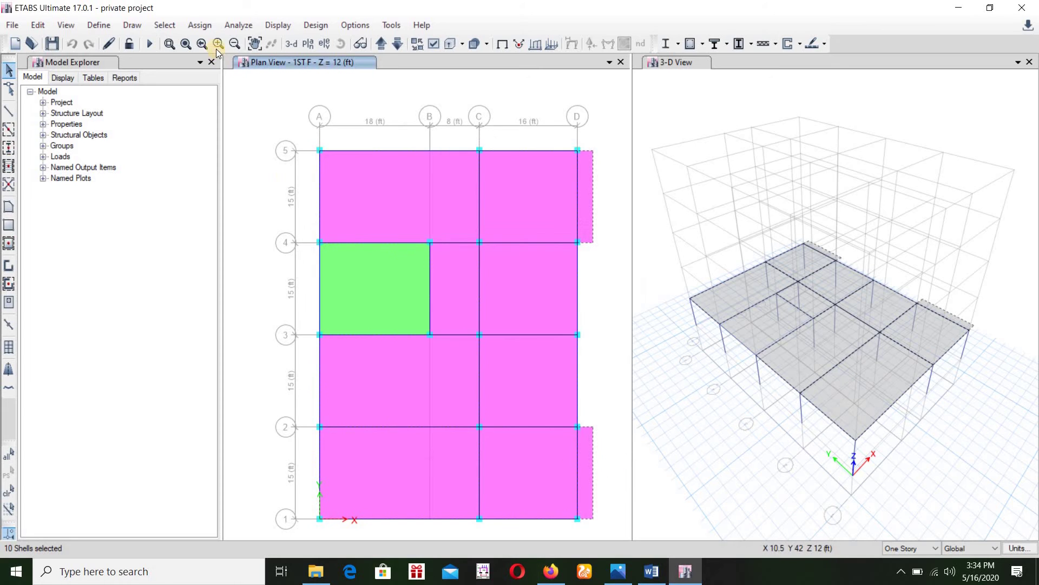
Assign a uniform gravity shell load of 42 lb/ft² in the Live pattern to the selected slabs, replacing existing loads.
{"action": "left_click", "coordinate": [200, 26]}
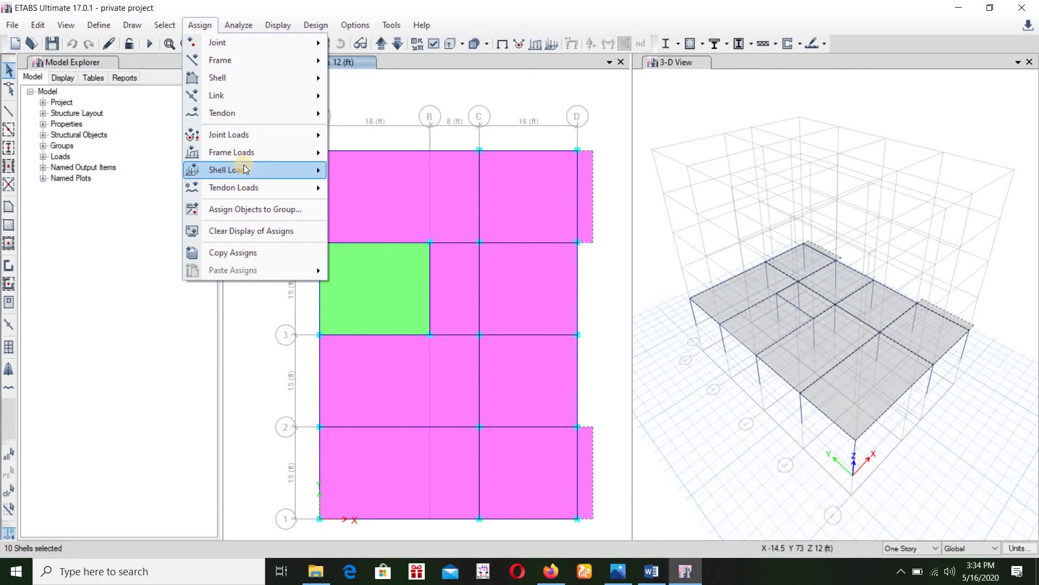
{"action": "mouse_move", "coordinate": [245, 169]}
{"action": "left_click", "coordinate": [371, 190]}
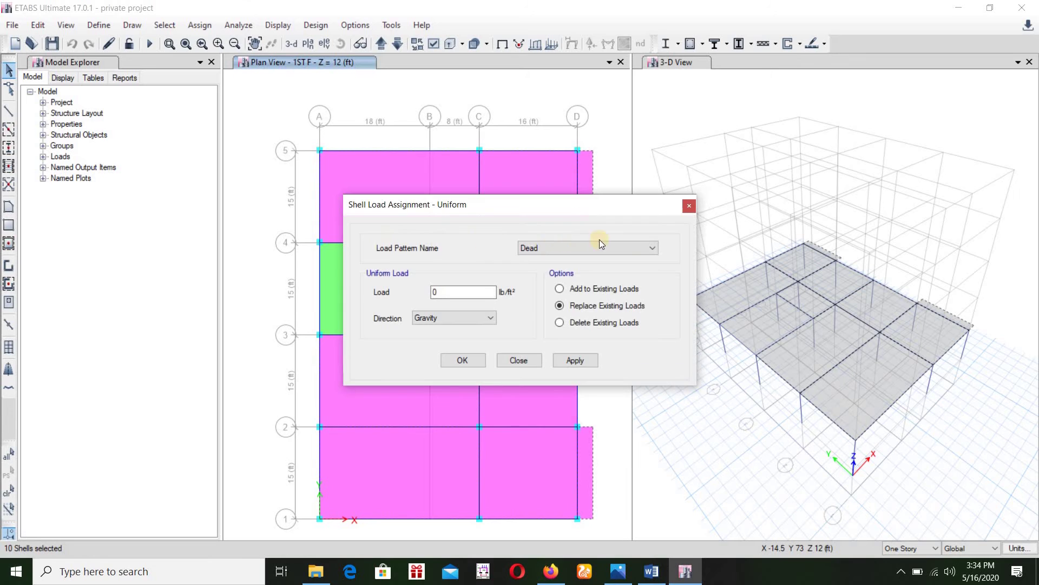
{"action": "left_click", "coordinate": [652, 248]}
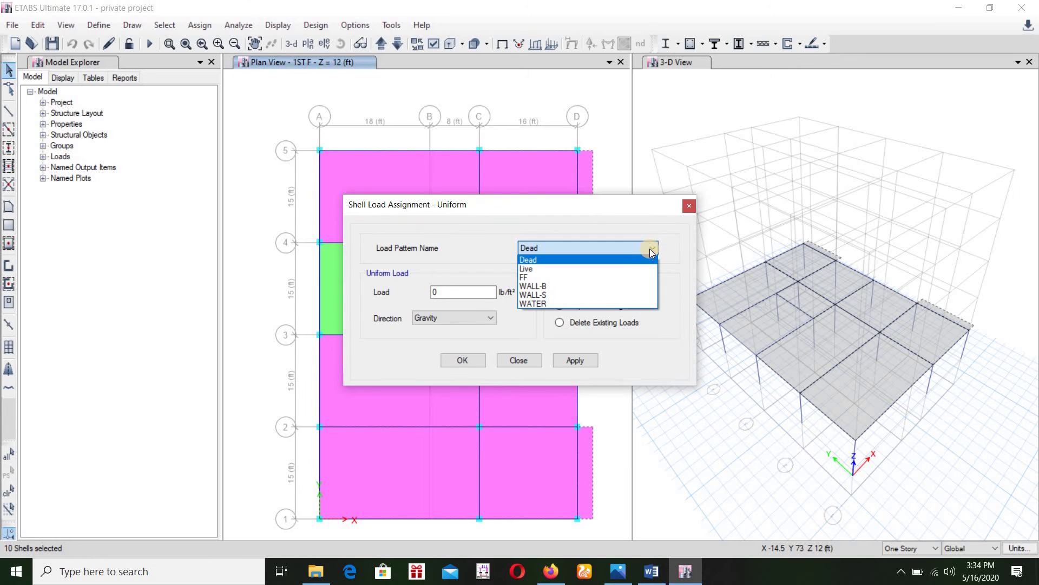
{"action": "left_click", "coordinate": [626, 269]}
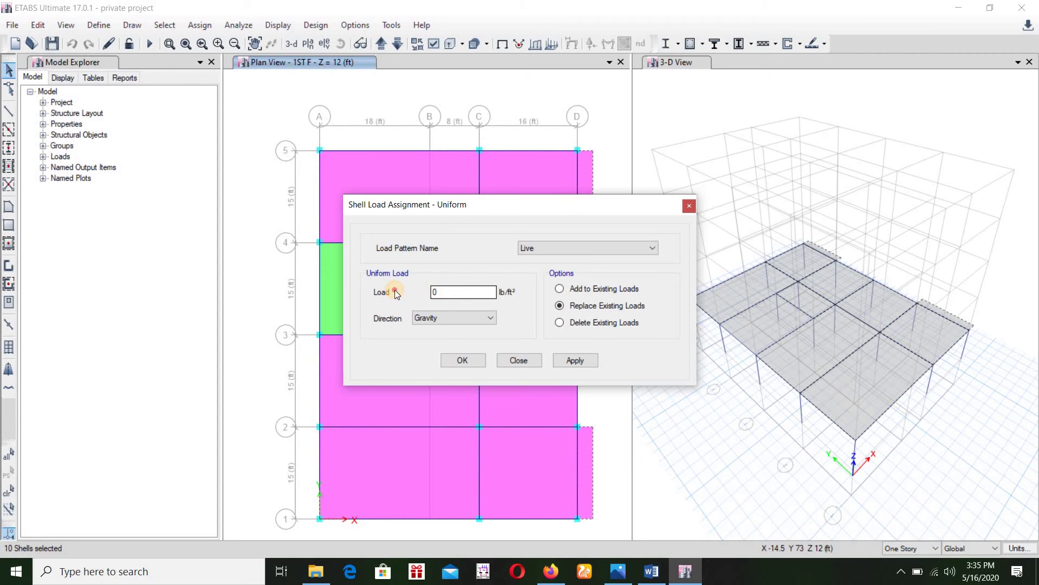
{"action": "double_click", "coordinate": [436, 292]}
{"action": "type", "text": "42"}
{"action": "left_click", "coordinate": [589, 362]}
{"action": "left_click", "coordinate": [462, 359]}
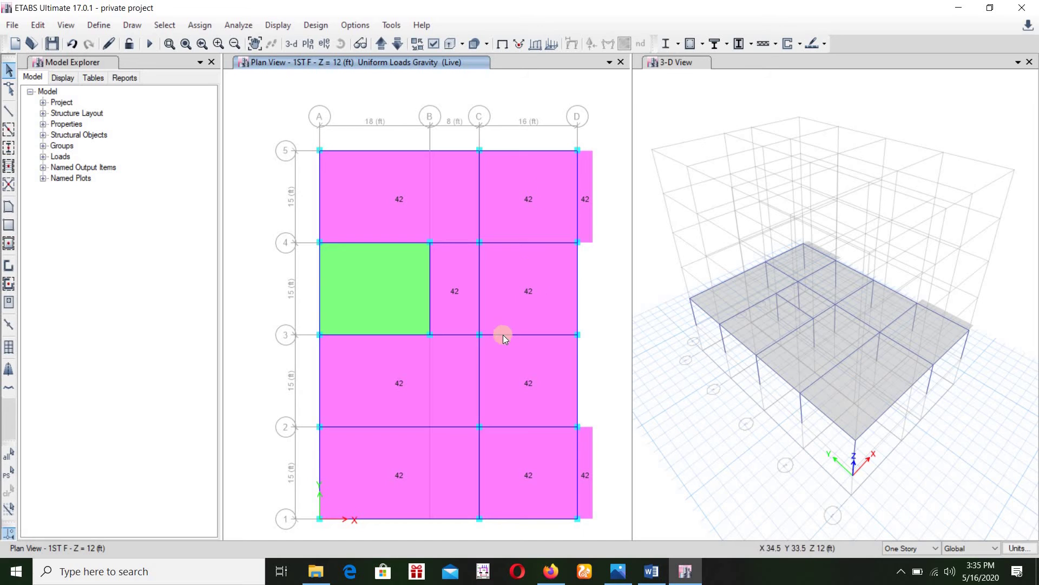
Select the shell that uses the Slab 8" section property.
{"action": "left_click", "coordinate": [167, 25]}
{"action": "mouse_move", "coordinate": [247, 45]}
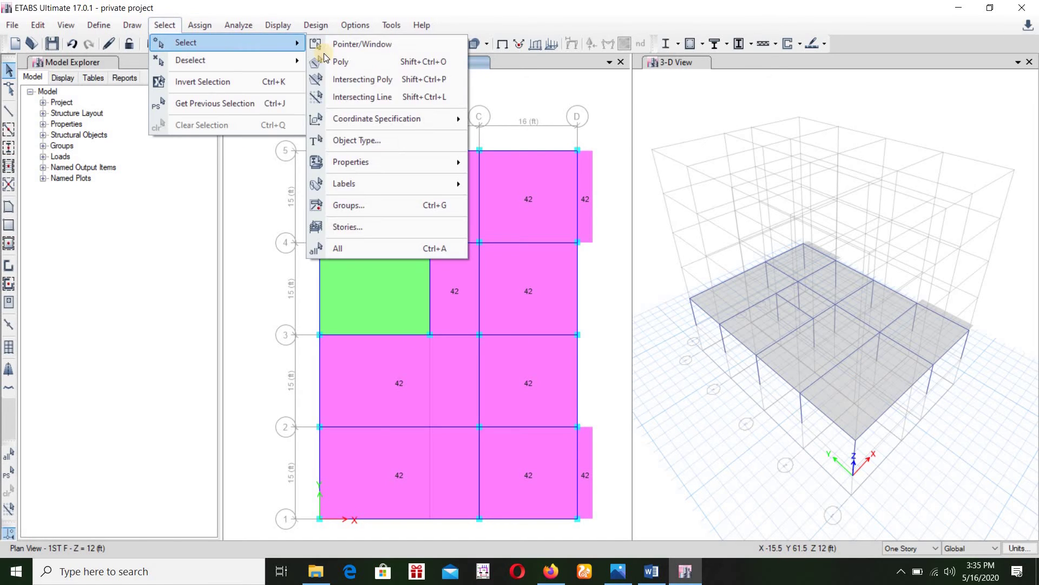
{"action": "mouse_move", "coordinate": [385, 160]}
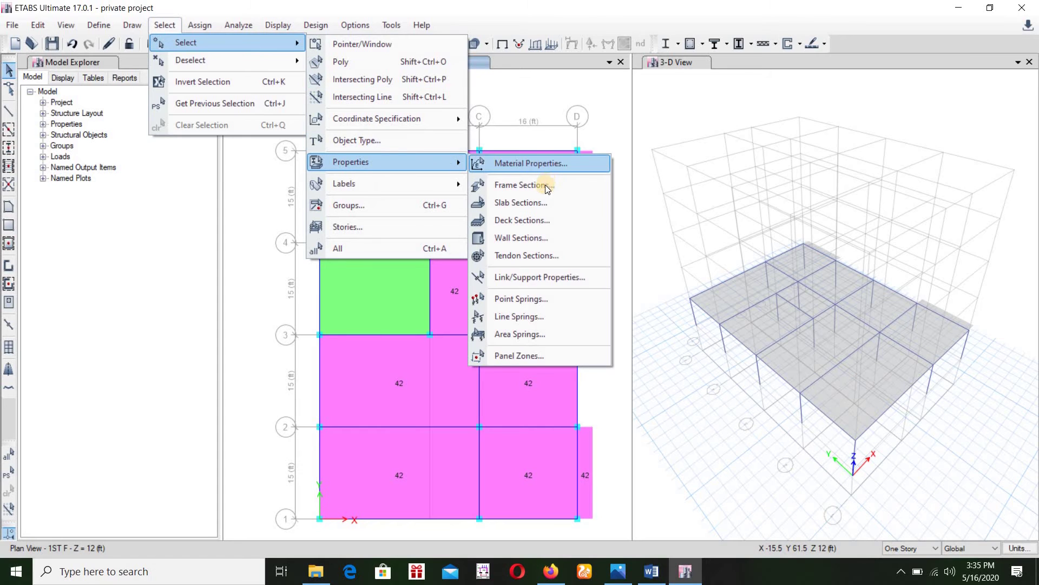
{"action": "left_click", "coordinate": [536, 202]}
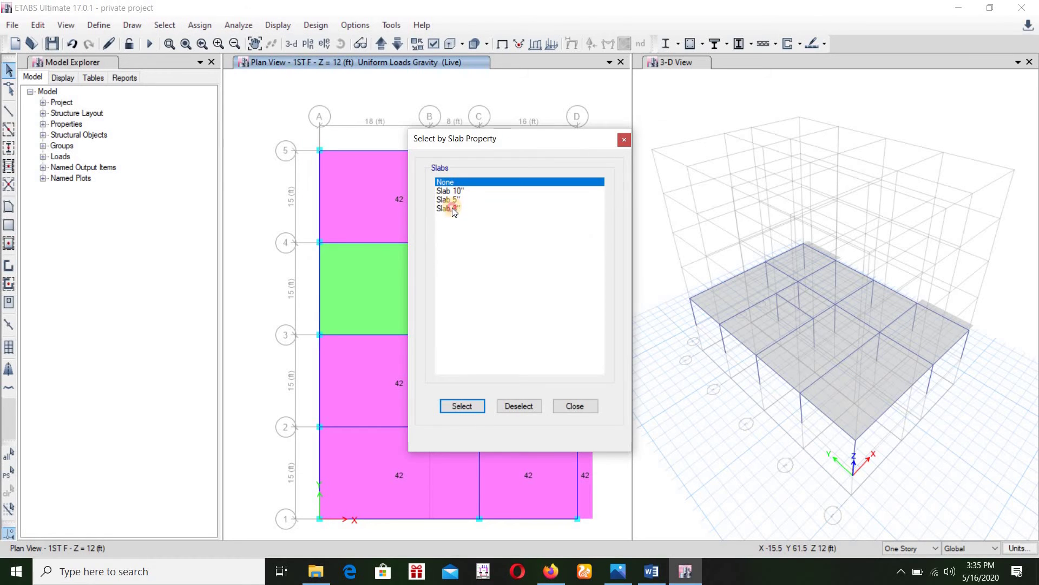
{"action": "left_click", "coordinate": [453, 207]}
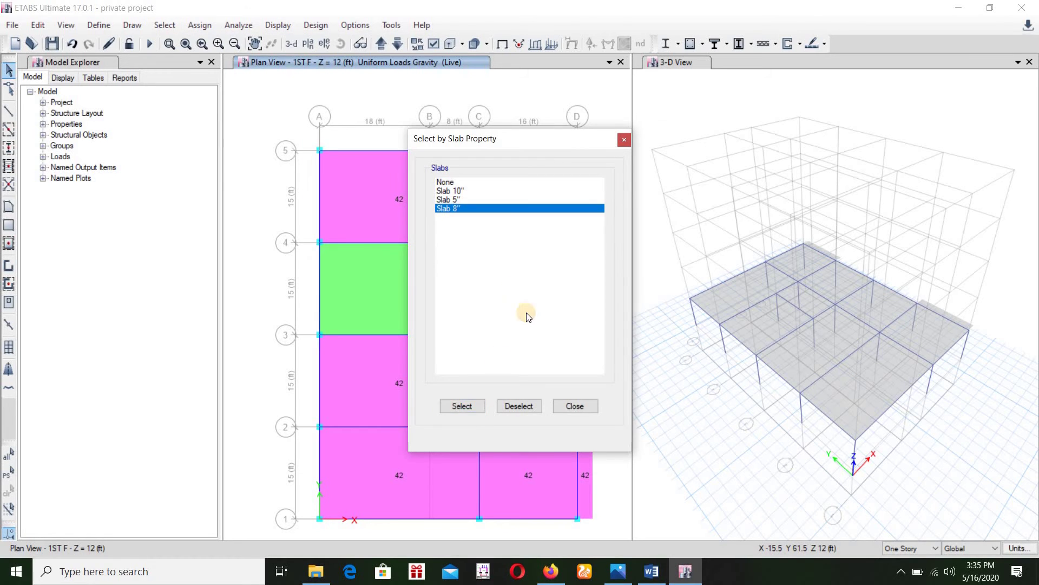
{"action": "left_click", "coordinate": [585, 412]}
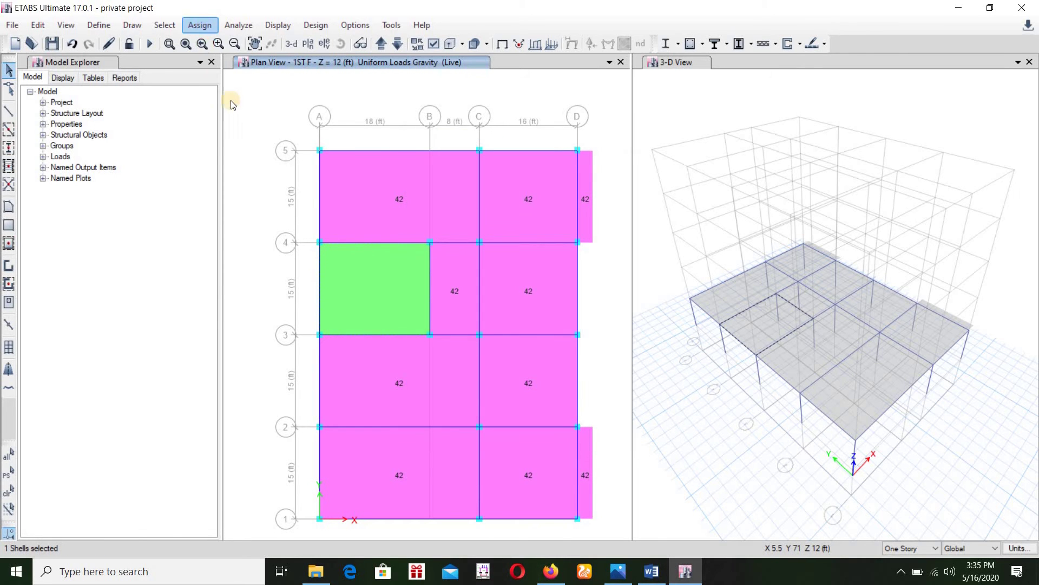
Assign a uniform gravity shell load of 42 lb/ft² in the Live pattern to the selected Slab 8" shell, checking the live load tables in Word.
{"action": "left_click", "coordinate": [201, 26]}
{"action": "mouse_move", "coordinate": [261, 165]}
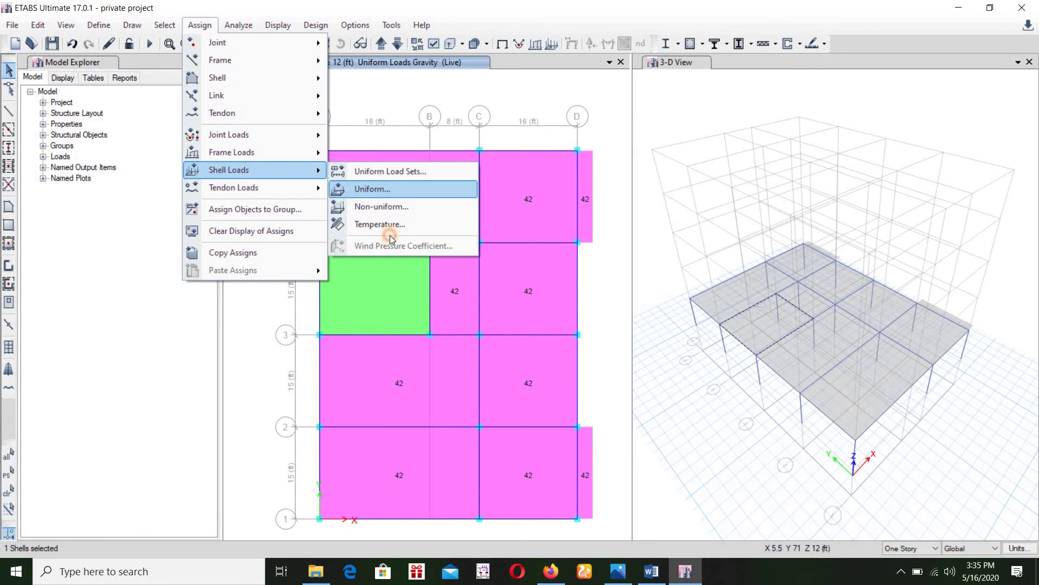
{"action": "left_click", "coordinate": [412, 190]}
{"action": "left_click", "coordinate": [470, 292]}
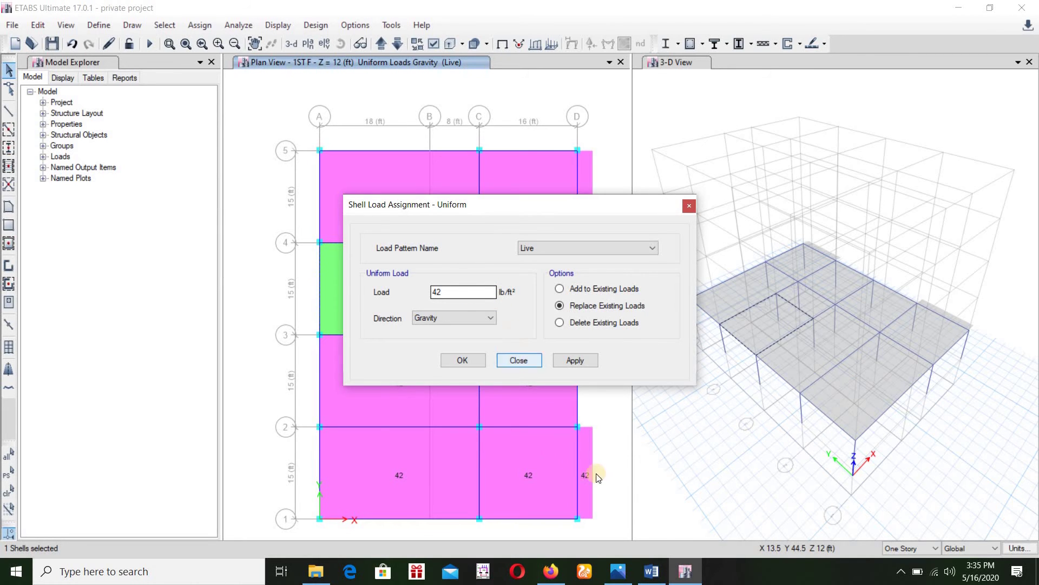
{"action": "left_click", "coordinate": [651, 572]}
{"action": "scroll", "coordinate": [617, 364], "scroll_direction": "down", "scroll_amount": 5}
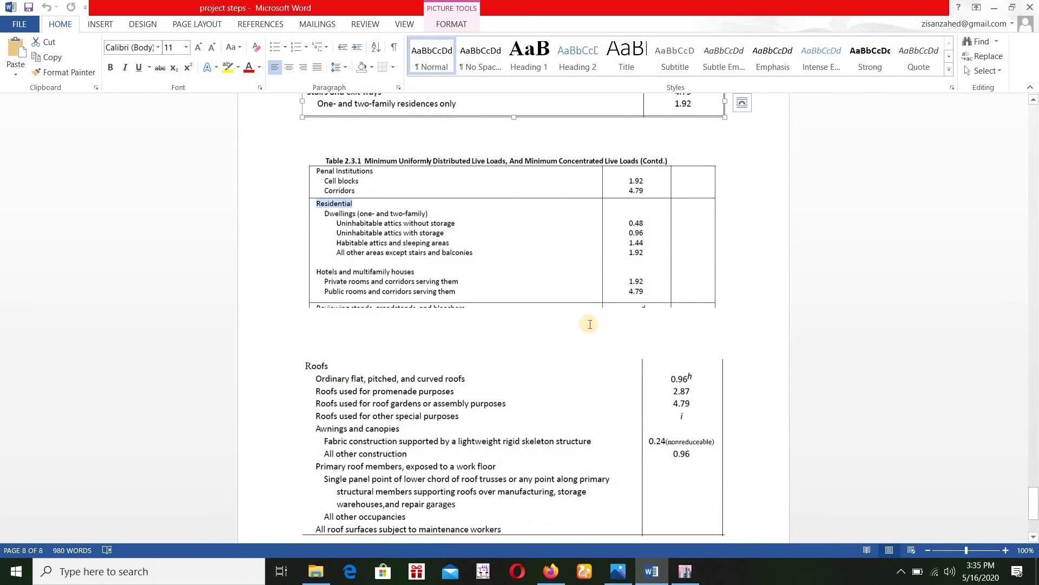
{"action": "scroll", "coordinate": [577, 343], "scroll_direction": "up", "scroll_amount": 2}
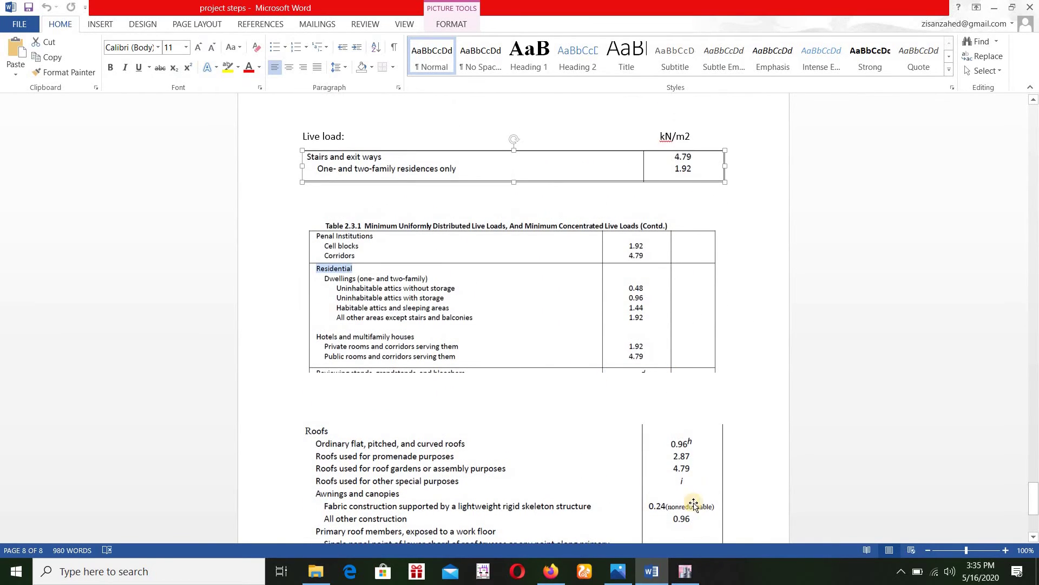
{"action": "left_click", "coordinate": [684, 574]}
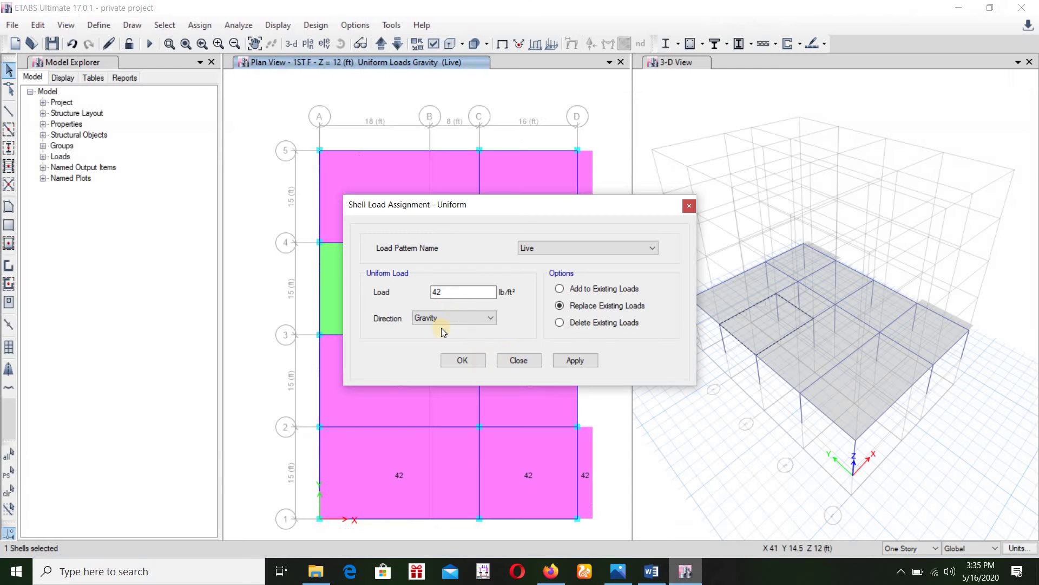
{"action": "left_click", "coordinate": [581, 361]}
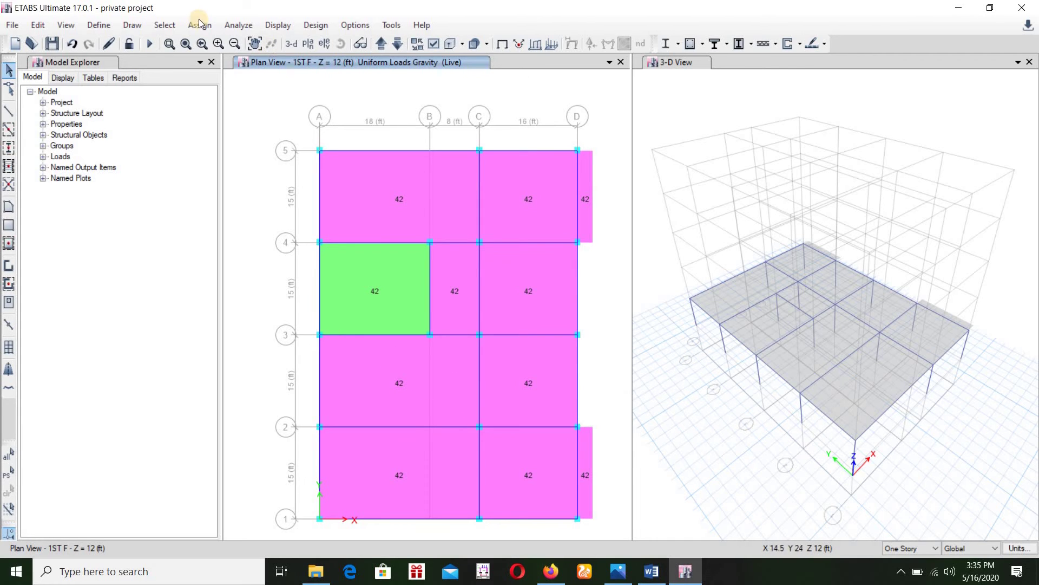
Select all shells that use the Slab 10", Slab 5" and Slab 8" section properties.
{"action": "left_click", "coordinate": [164, 25]}
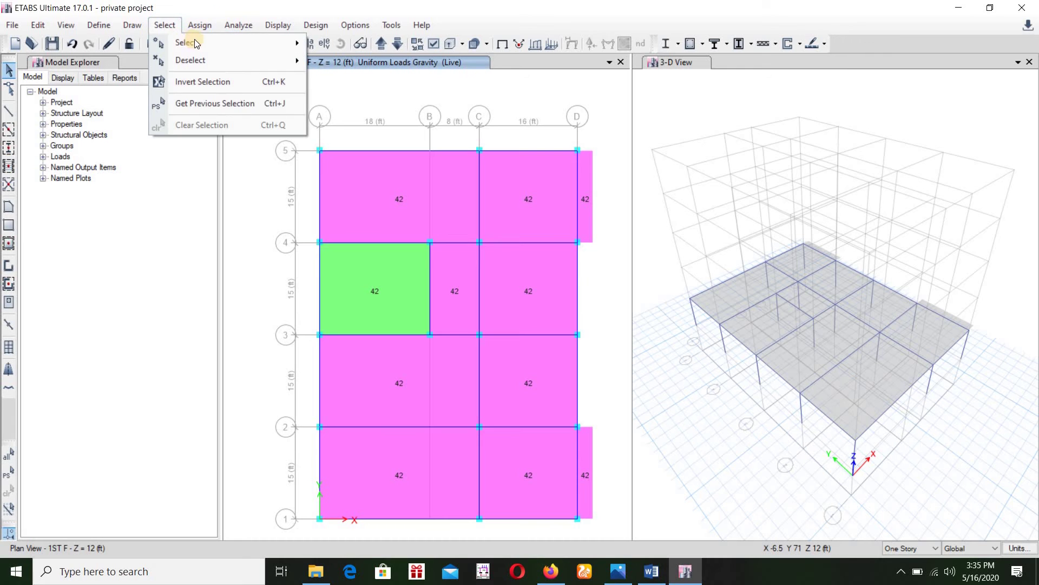
{"action": "mouse_move", "coordinate": [194, 41]}
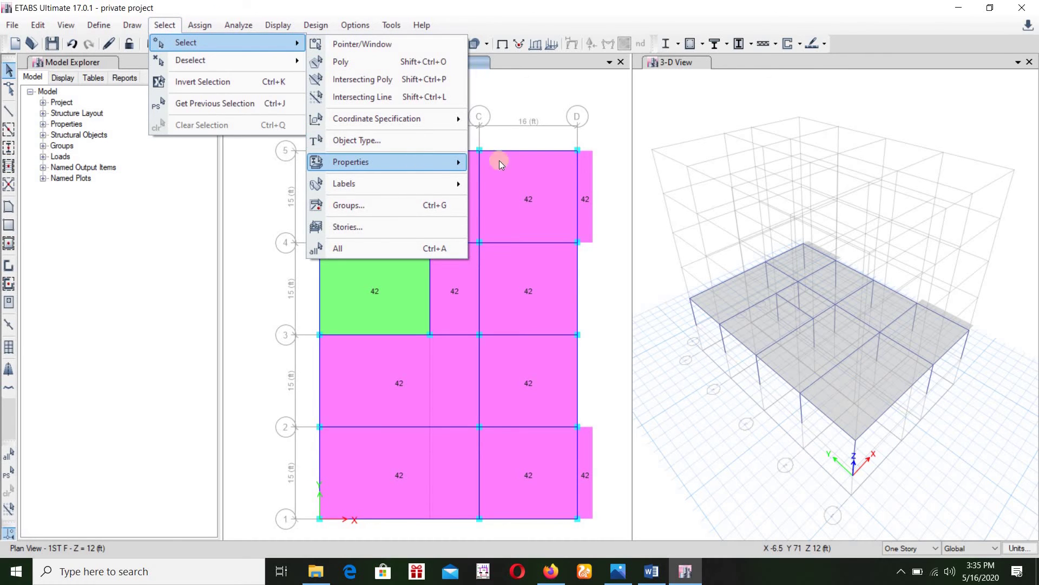
{"action": "mouse_move", "coordinate": [455, 162]}
{"action": "left_click", "coordinate": [518, 203]}
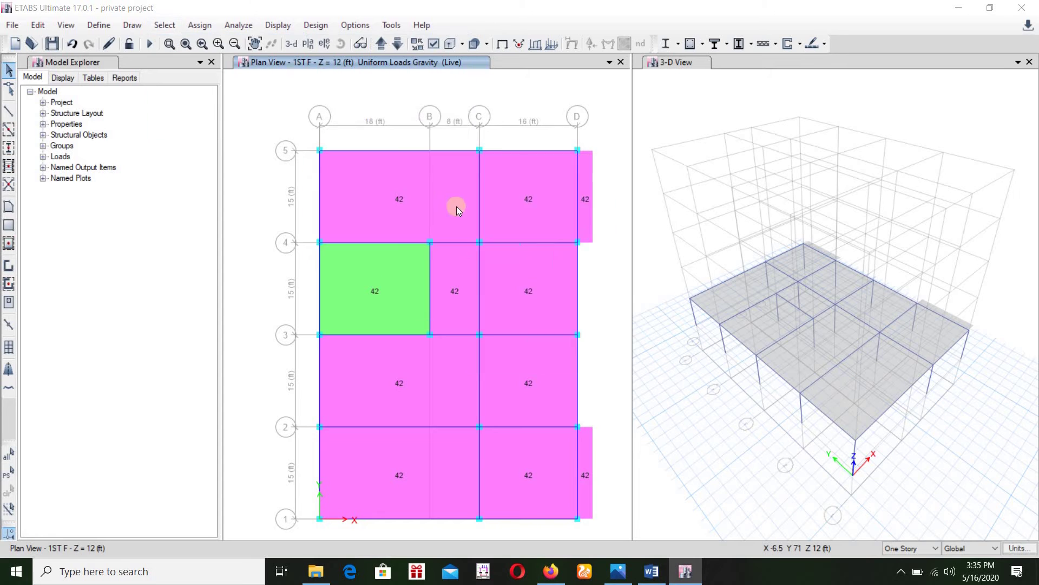
{"action": "left_click", "coordinate": [452, 191]}
{"action": "left_click", "coordinate": [452, 208], "text": "shift"}
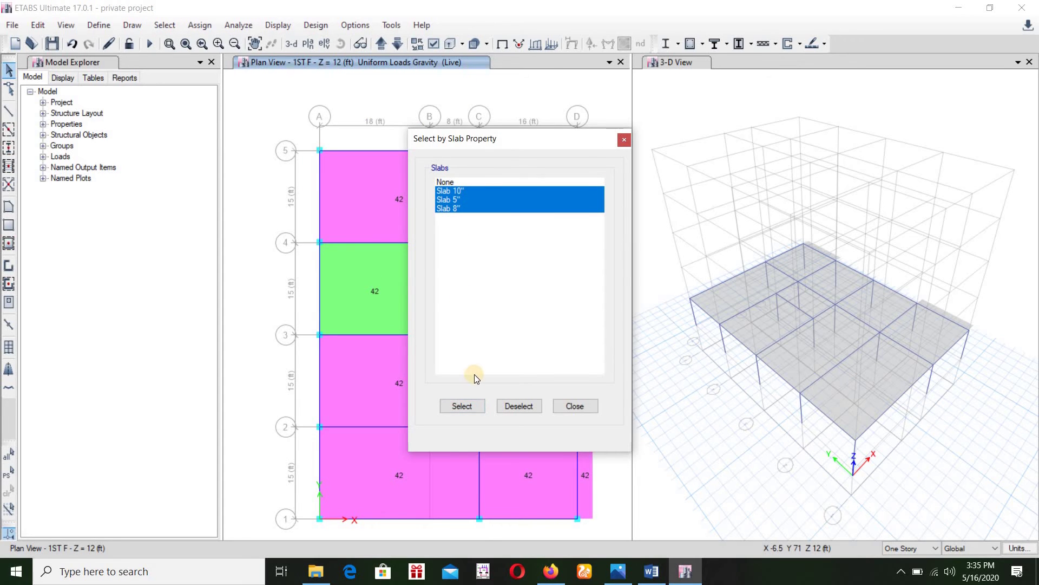
{"action": "left_click", "coordinate": [476, 407]}
{"action": "left_click", "coordinate": [572, 412]}
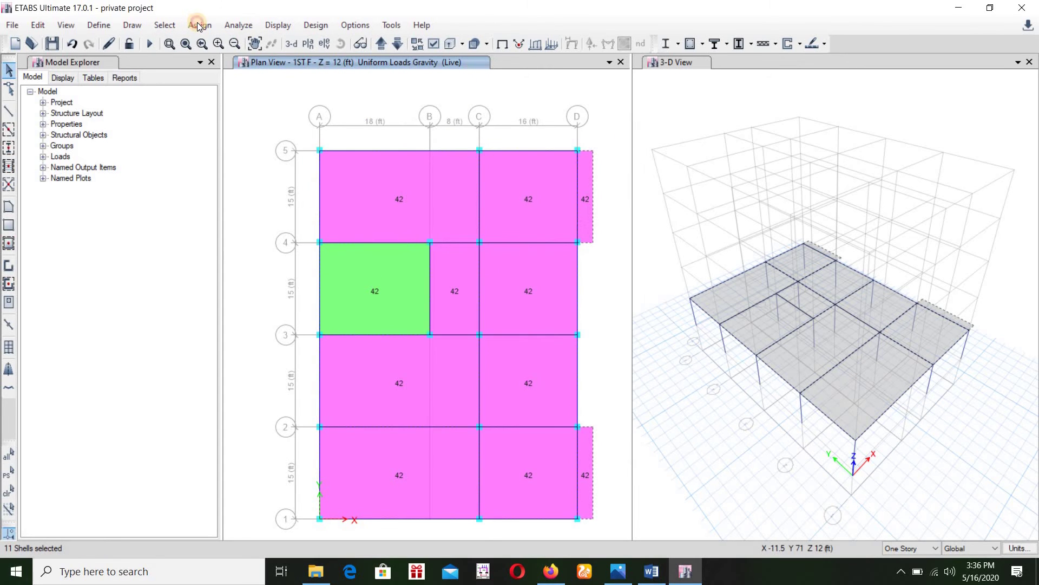
Assign a uniform gravity shell load of 25 lb/ft² in the FF pattern to all selected slabs, replacing existing loads.
{"action": "left_click", "coordinate": [200, 25]}
{"action": "mouse_move", "coordinate": [342, 170]}
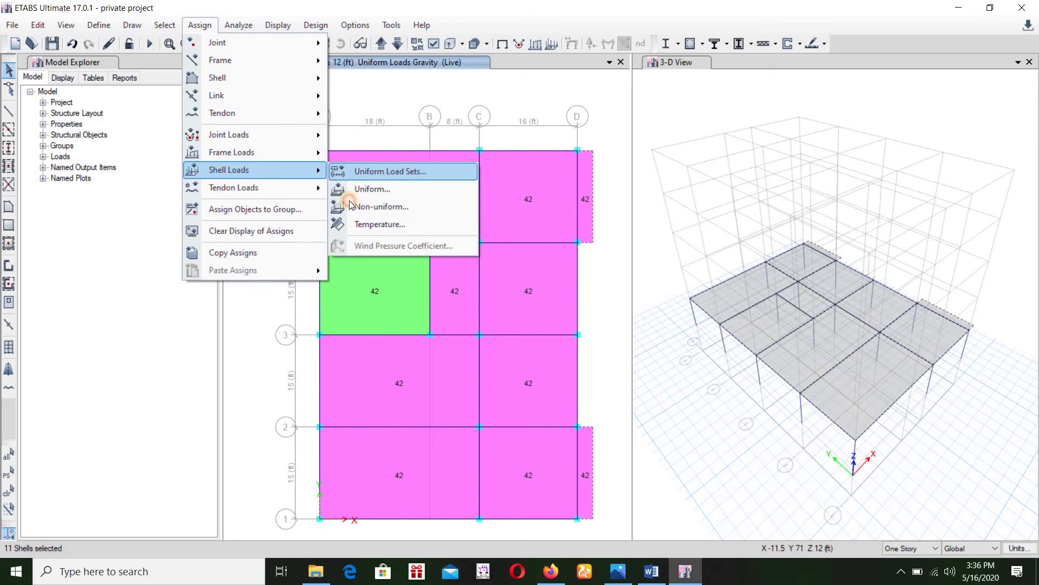
{"action": "left_click", "coordinate": [363, 188]}
{"action": "left_click", "coordinate": [636, 248]}
{"action": "scroll", "coordinate": [606, 267], "scroll_direction": "up", "scroll_amount": 5}
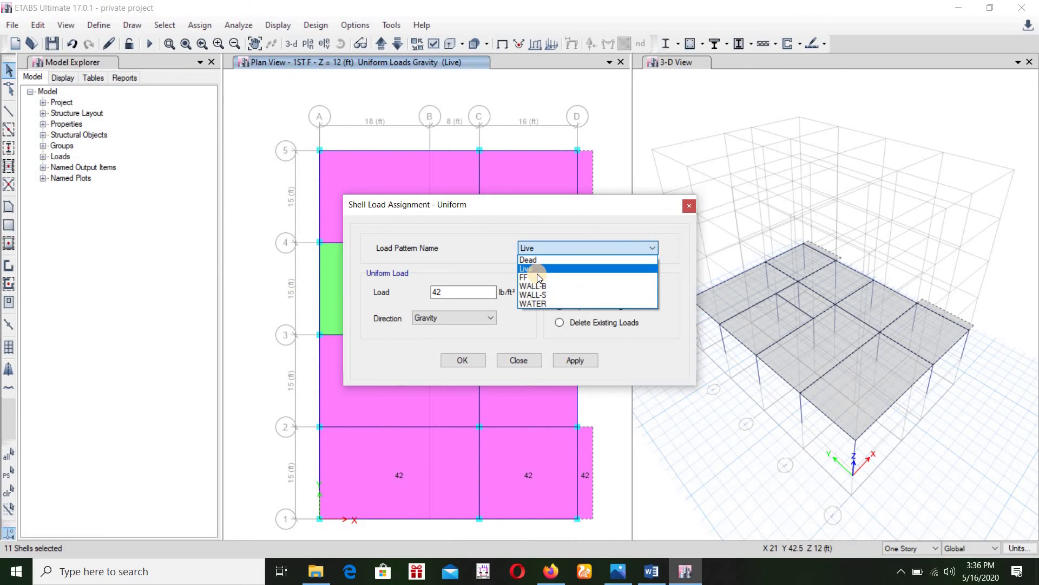
{"action": "left_click", "coordinate": [532, 256]}
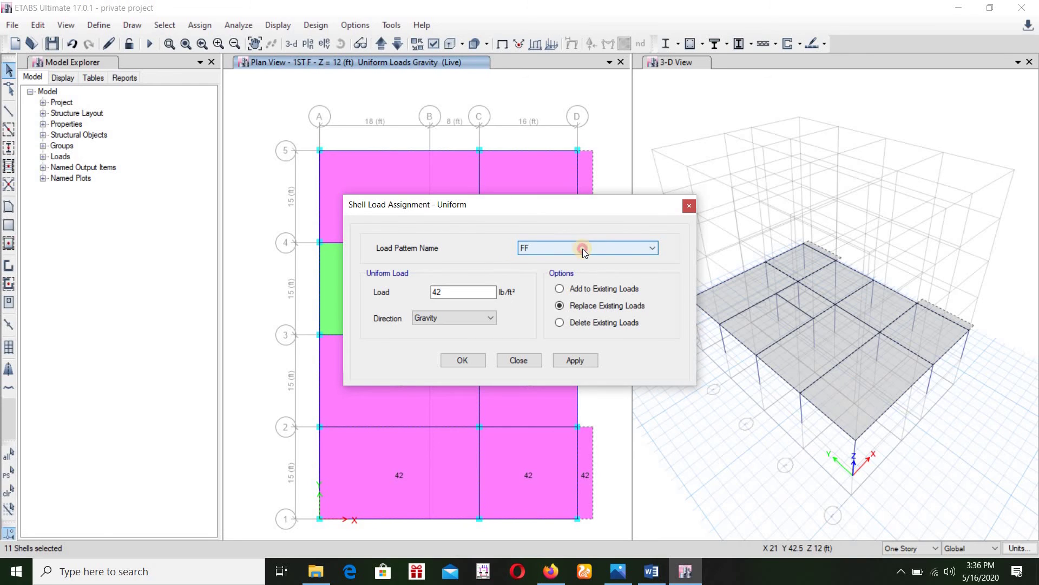
{"action": "left_click", "coordinate": [582, 248]}
{"action": "scroll", "coordinate": [566, 263], "scroll_direction": "up", "scroll_amount": 3}
{"action": "left_click", "coordinate": [557, 268]}
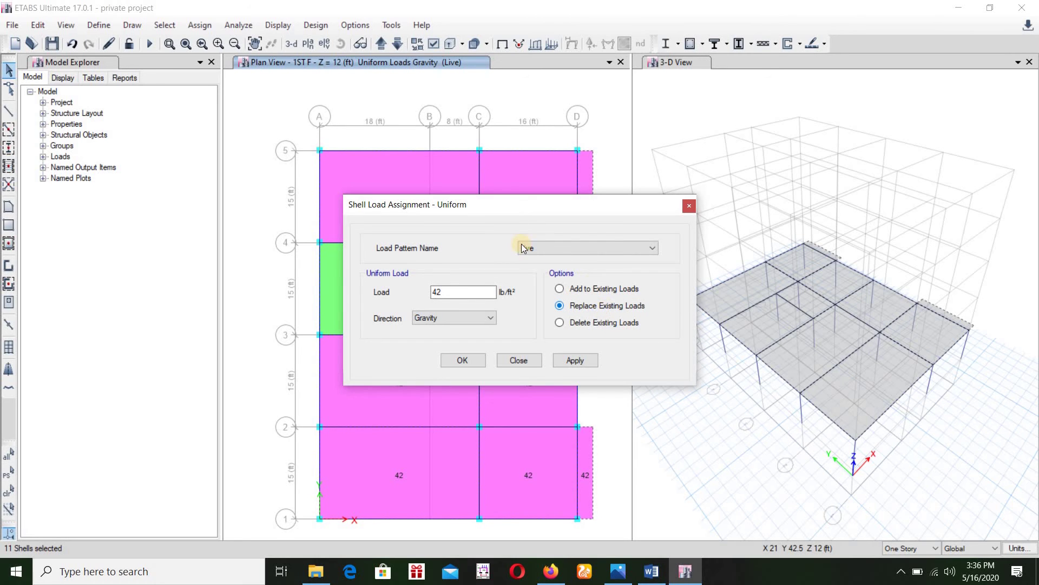
{"action": "left_click", "coordinate": [641, 250]}
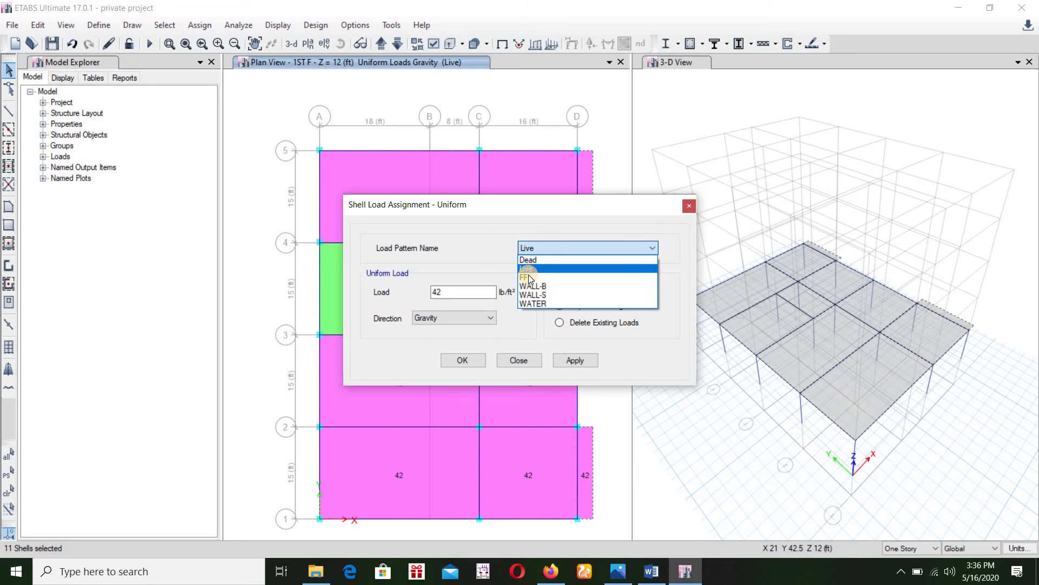
{"action": "left_click", "coordinate": [528, 269]}
{"action": "left_click_drag", "start_coordinate": [496, 292], "coordinate": [433, 249]}
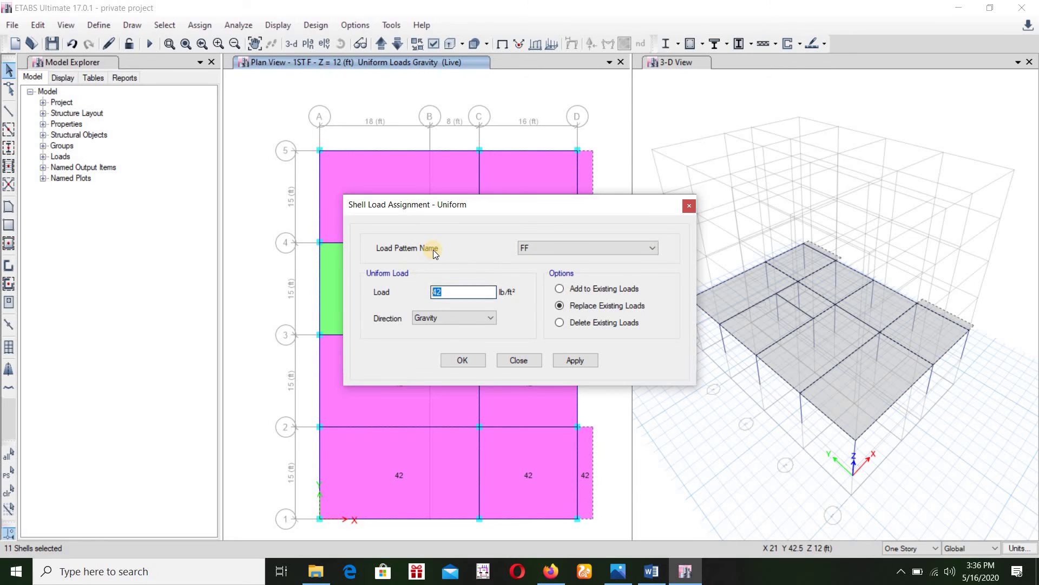
{"action": "type", "text": "25"}
{"action": "left_click", "coordinate": [586, 360]}
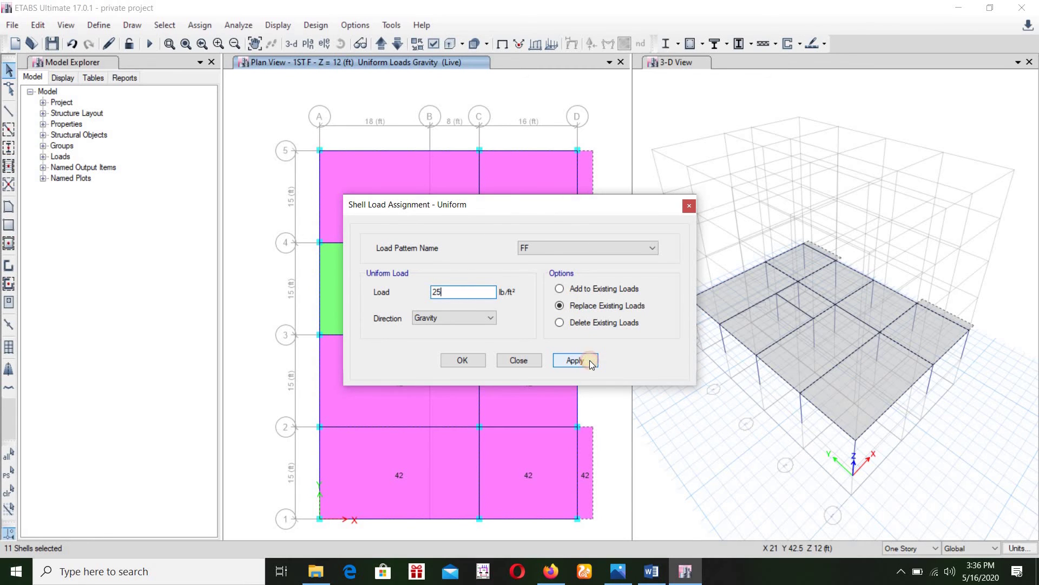
{"action": "left_click", "coordinate": [478, 364]}
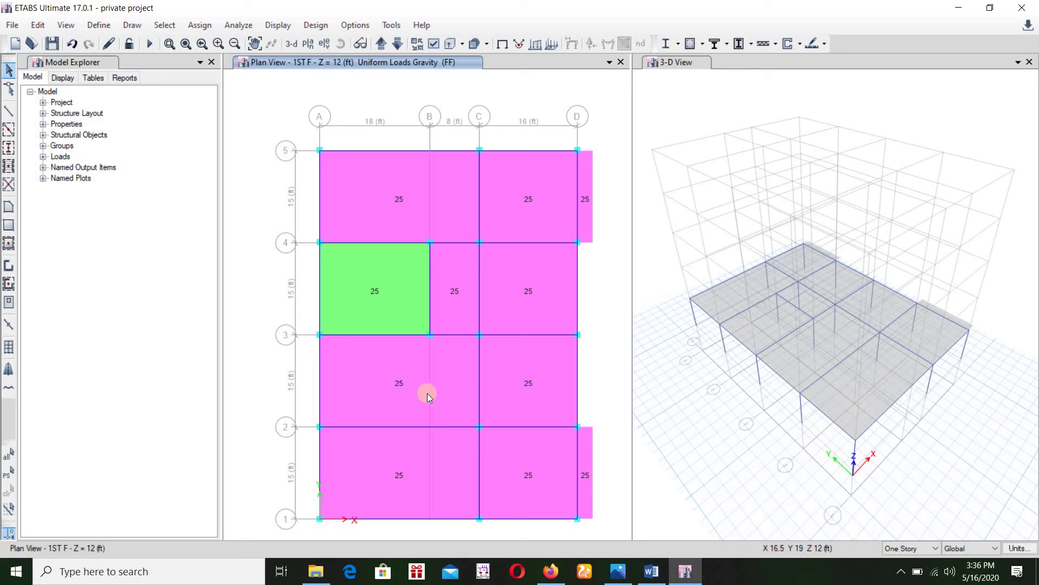
Check the walls on the floor plan photo, and select the perimeter beams along grids D, 5 and A in the ETABS plan view.
{"action": "left_click", "coordinate": [618, 572]}
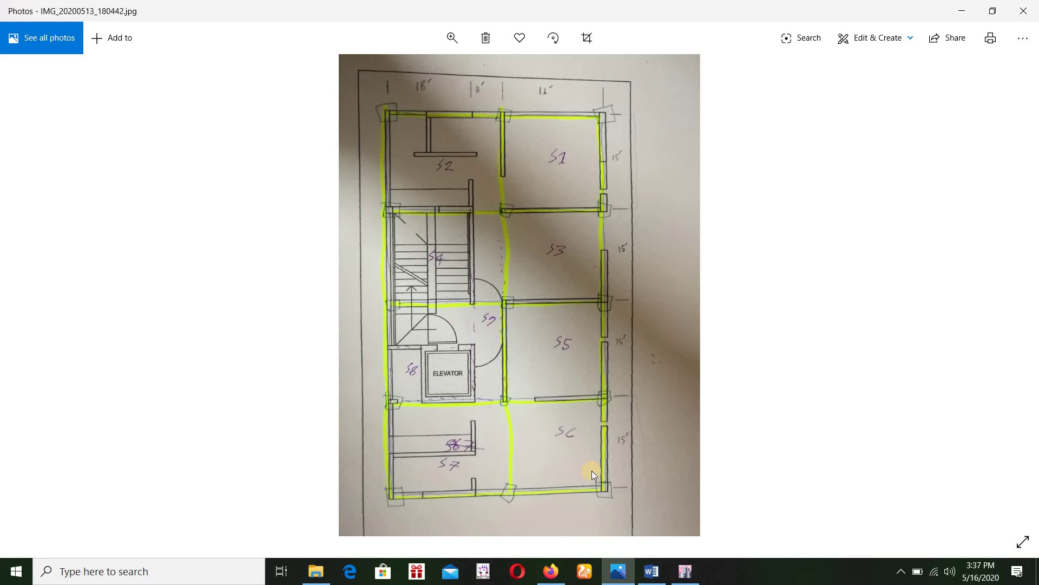
{"action": "left_click", "coordinate": [686, 571]}
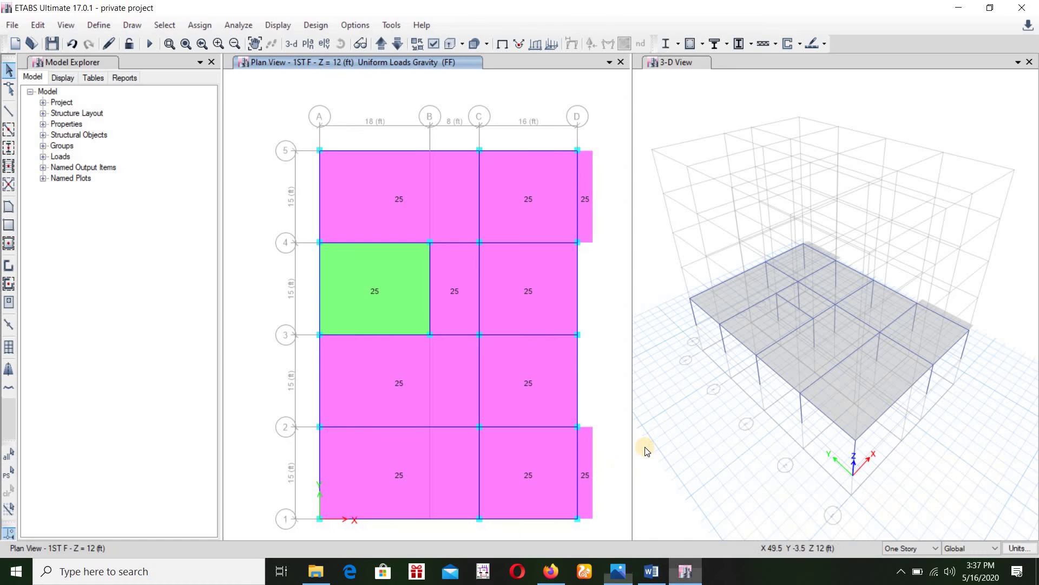
{"action": "left_click", "coordinate": [576, 464]}
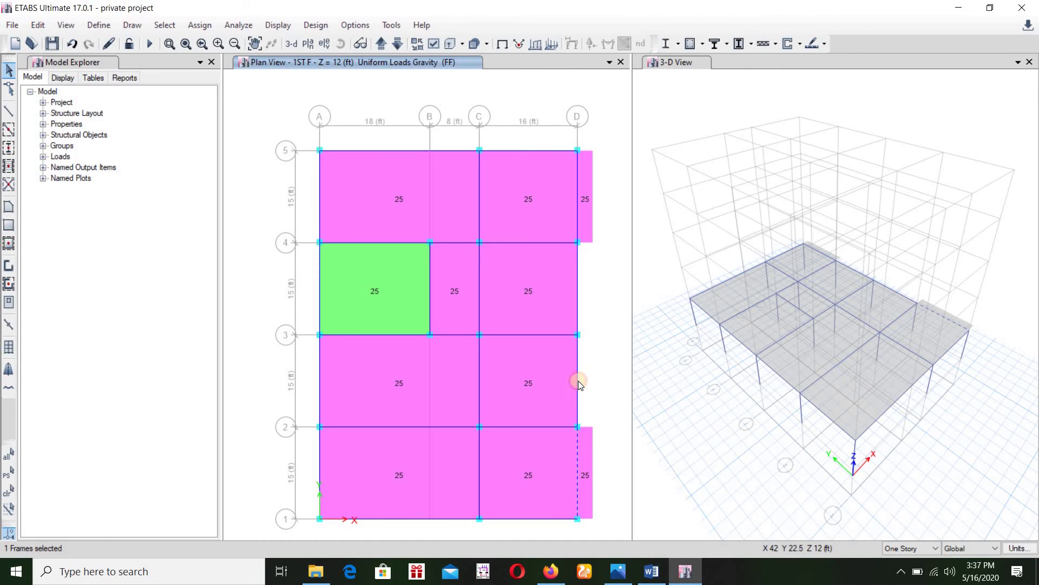
{"action": "left_click", "coordinate": [578, 382]}
{"action": "left_click", "coordinate": [578, 282]}
{"action": "left_click", "coordinate": [577, 205]}
{"action": "left_click", "coordinate": [490, 151]}
{"action": "left_click", "coordinate": [320, 192]}
{"action": "left_click", "coordinate": [320, 376]}
{"action": "left_click", "coordinate": [319, 467]}
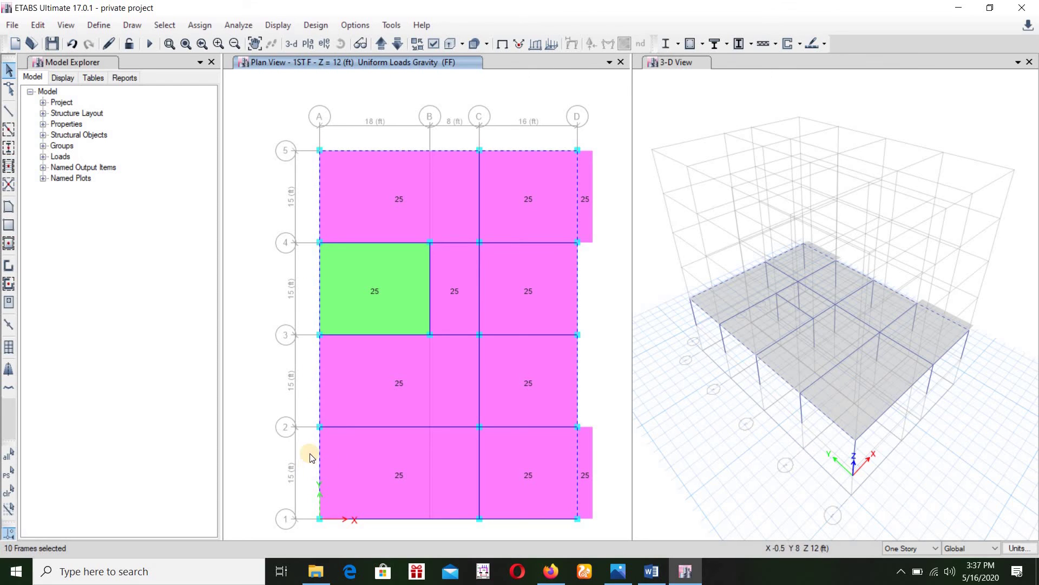
Add the beams on grid B between 3 and 4, grid 4 between A and C, and grid C between 4–5 and 2–3, checking the floor plan photo.
{"action": "left_click", "coordinate": [431, 279]}
{"action": "left_click", "coordinate": [399, 242]}
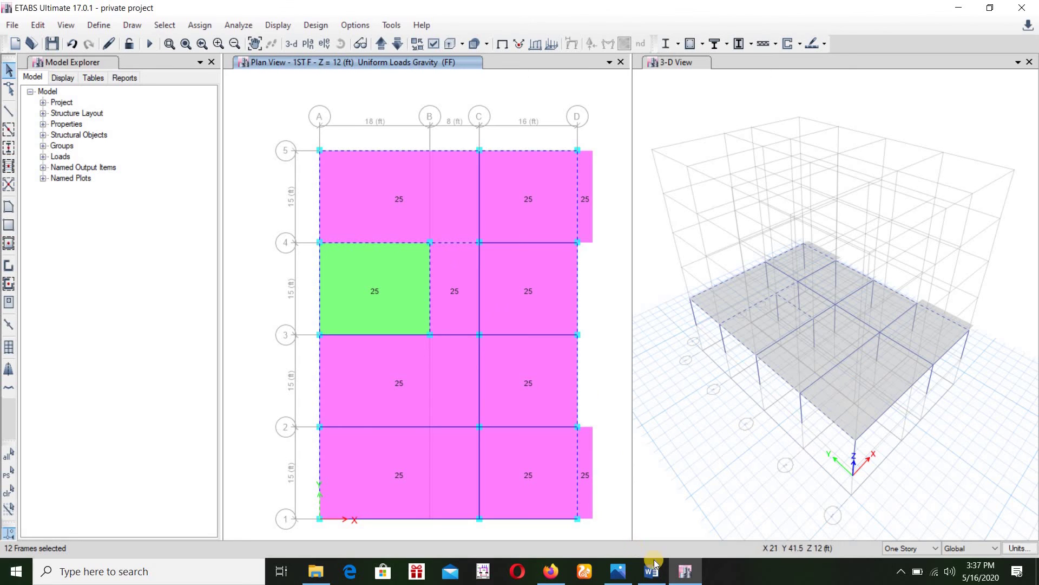
{"action": "key", "text": "alt+Tab"}
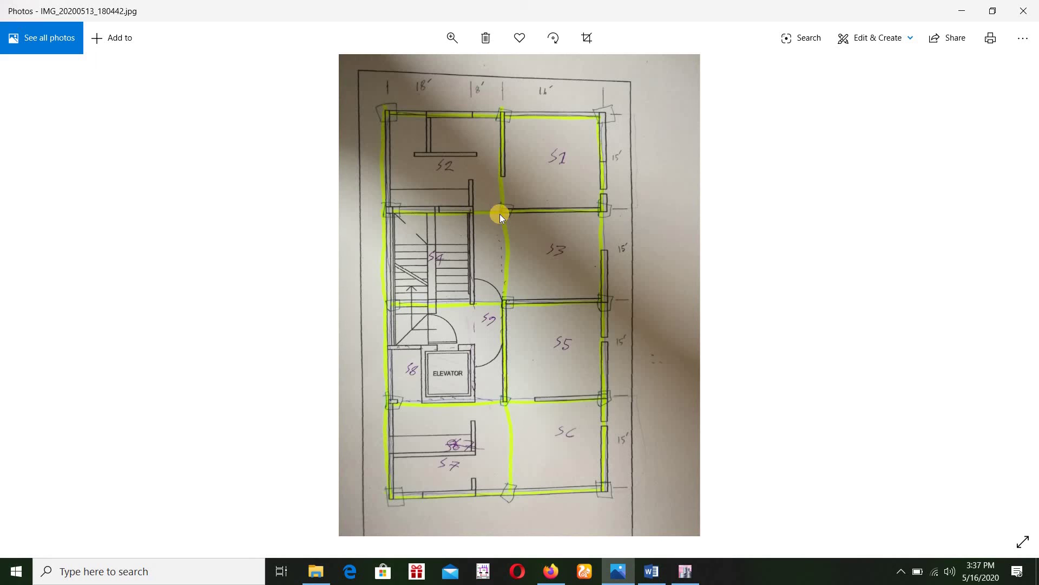
{"action": "left_click", "coordinate": [685, 571]}
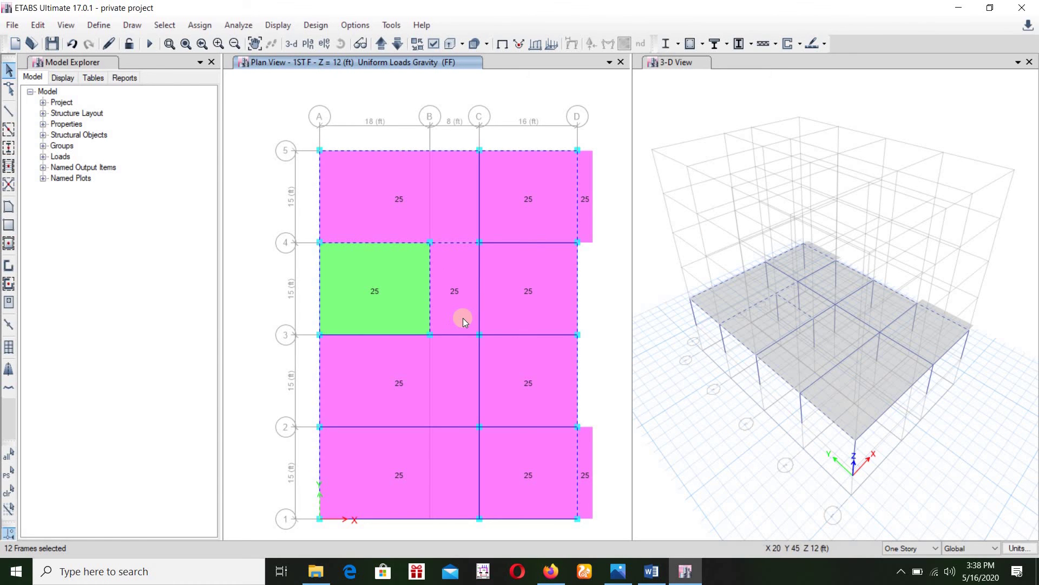
{"action": "left_click", "coordinate": [617, 576]}
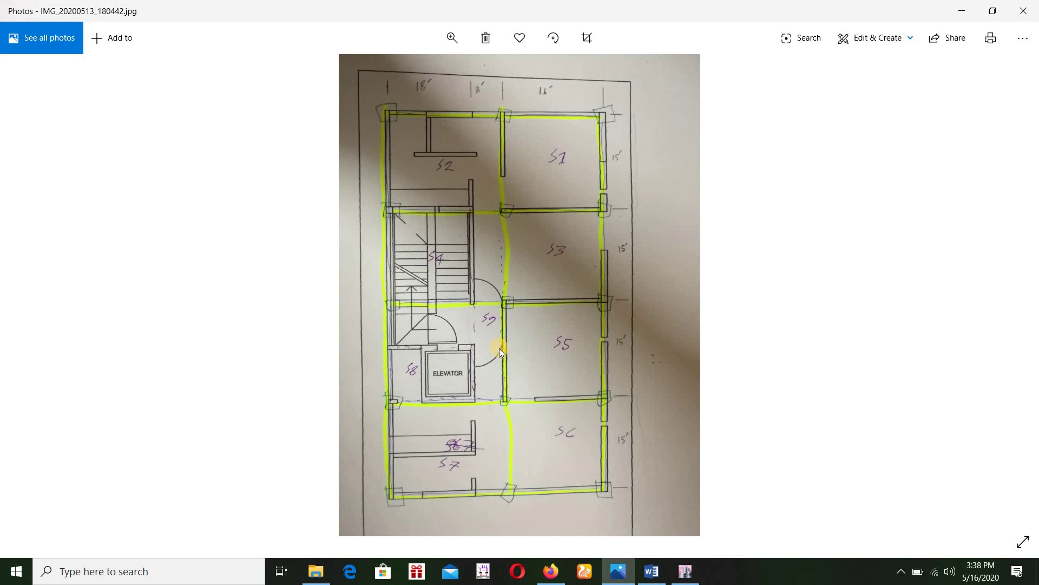
{"action": "left_click", "coordinate": [686, 572]}
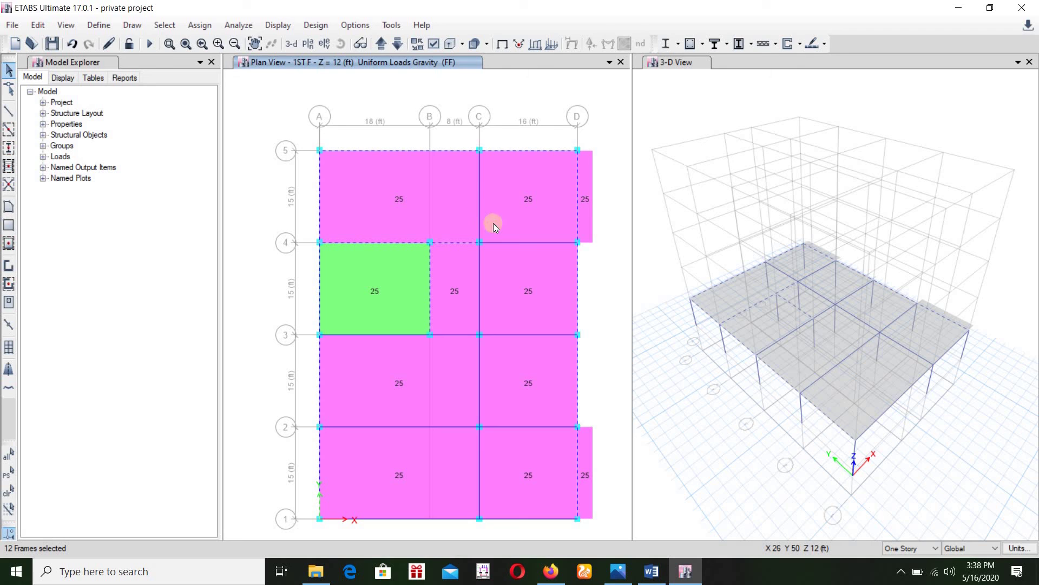
{"action": "left_click", "coordinate": [480, 222]}
{"action": "left_click", "coordinate": [480, 365]}
Open the distributed frame load assignment for the selected beams and look up the brick wall weight in the Word notes.
{"action": "left_click", "coordinate": [201, 25]}
{"action": "mouse_move", "coordinate": [327, 156]}
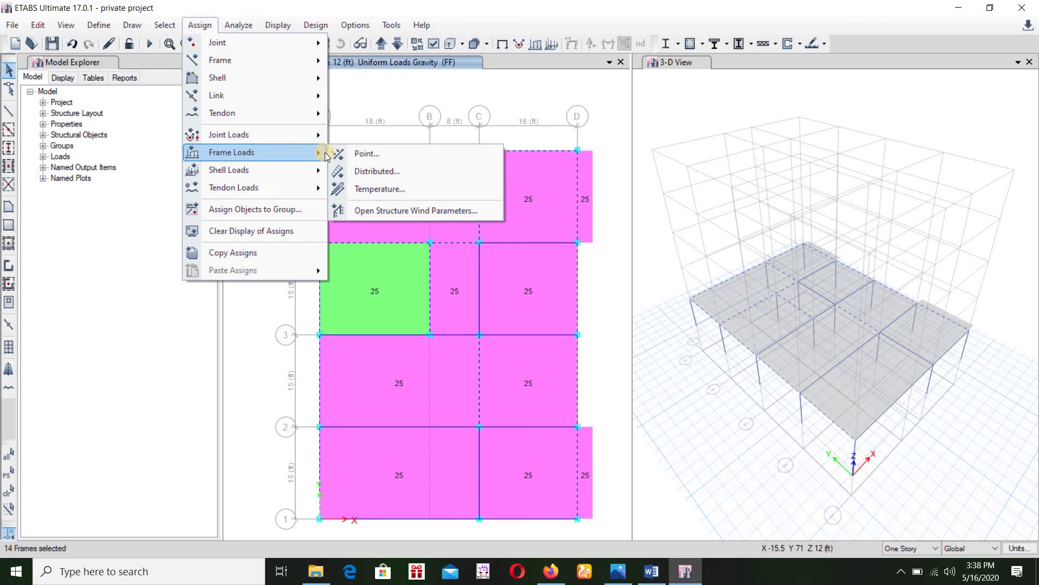
{"action": "left_click", "coordinate": [368, 171]}
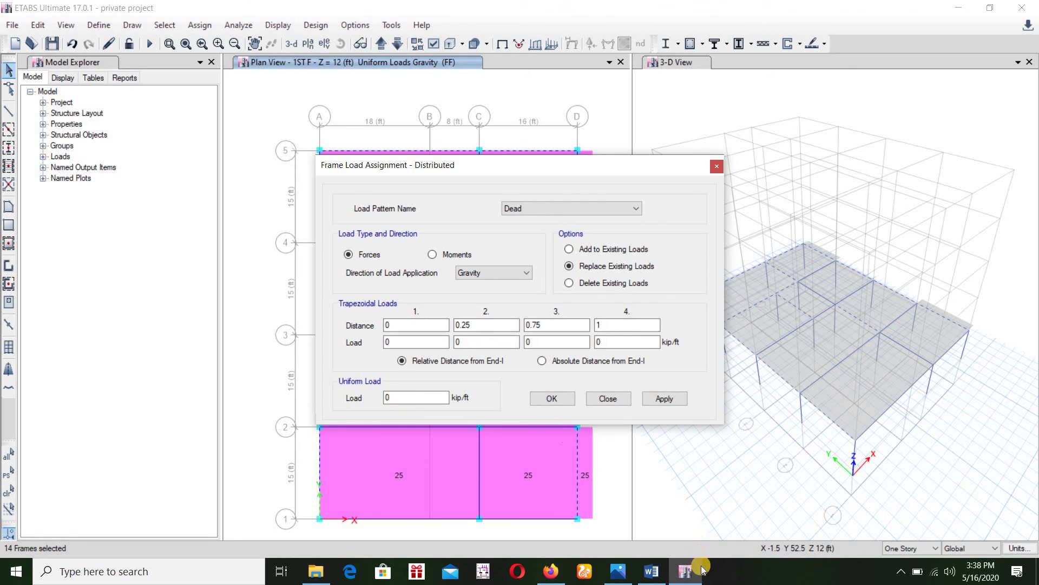
{"action": "left_click", "coordinate": [652, 571]}
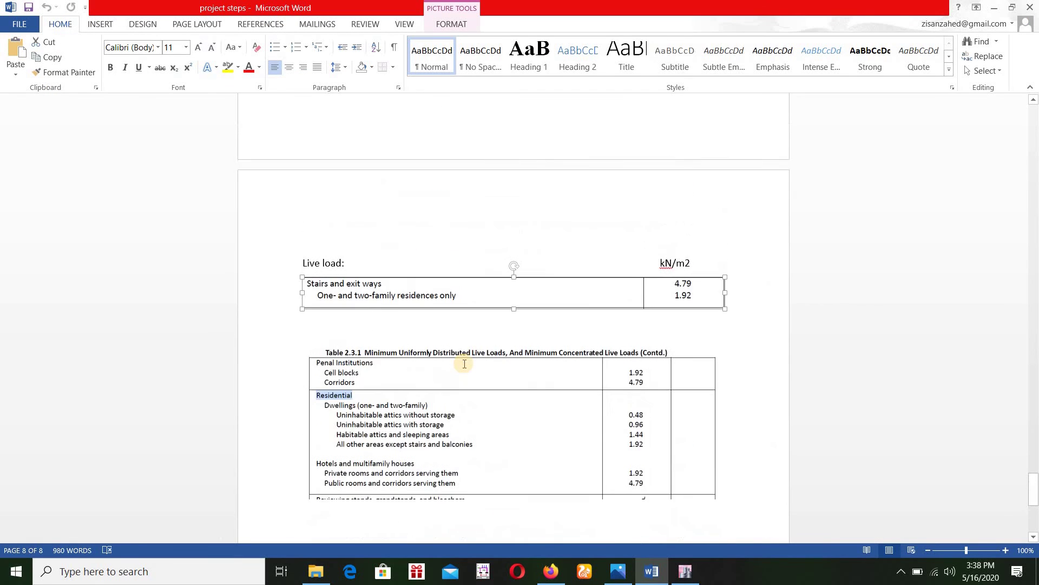
{"action": "scroll", "coordinate": [464, 364], "scroll_direction": "up", "scroll_amount": 10}
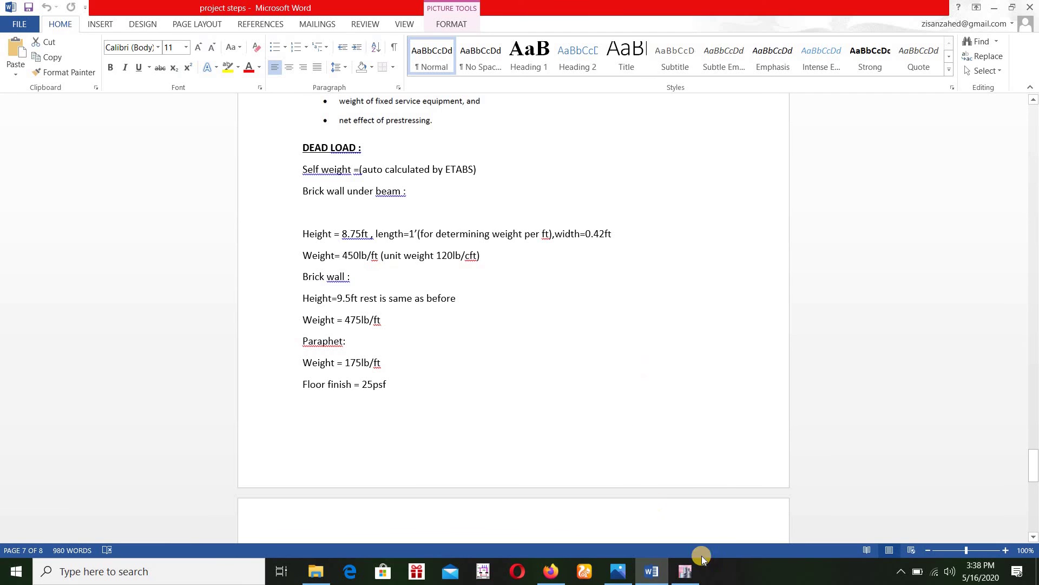
{"action": "left_click", "coordinate": [685, 572]}
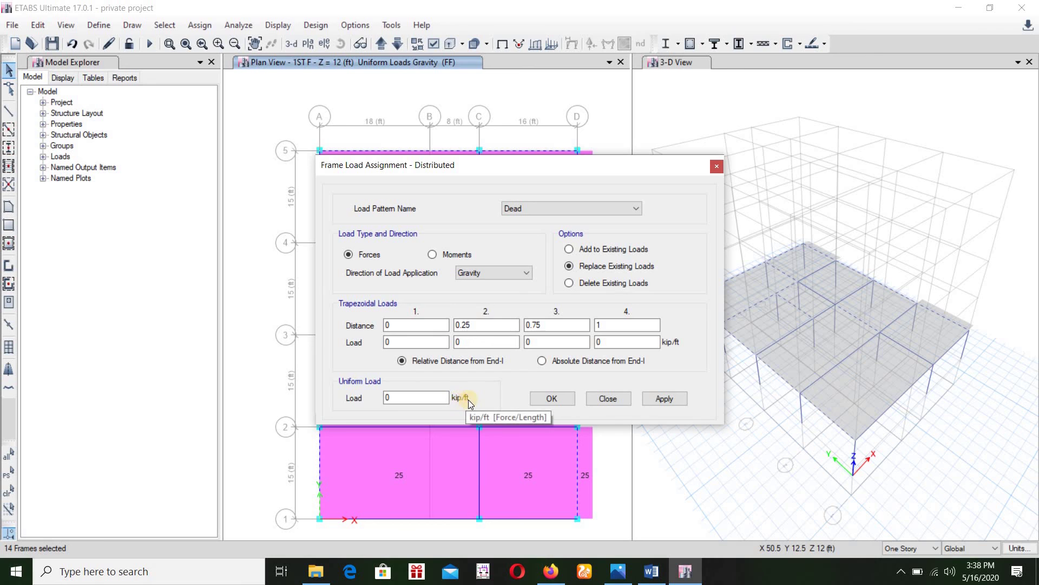
Assign a uniform gravity load of 0.450 kip/ft in the WALL-B pattern to the selected beams, replacing existing loads.
{"action": "left_click_drag", "start_coordinate": [428, 397], "coordinate": [378, 392]}
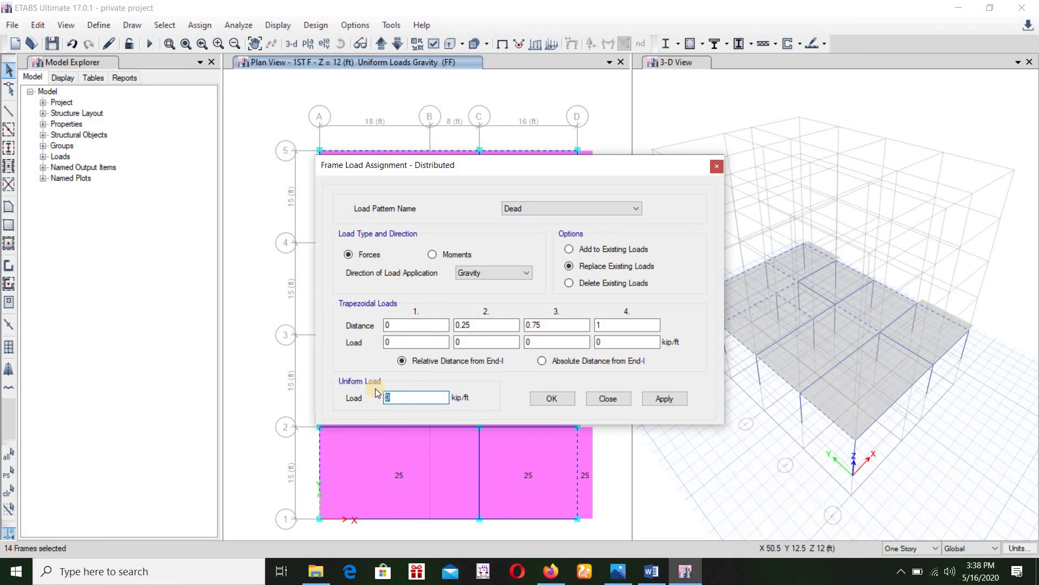
{"action": "key", "text": "BackSpace"}
{"action": "type", "text": "450"}
{"action": "key", "text": "BackSpace"}
{"action": "key", "text": "BackSpace"}
{"action": "key", "text": "BackSpace"}
{"action": "type", "text": "0.450"}
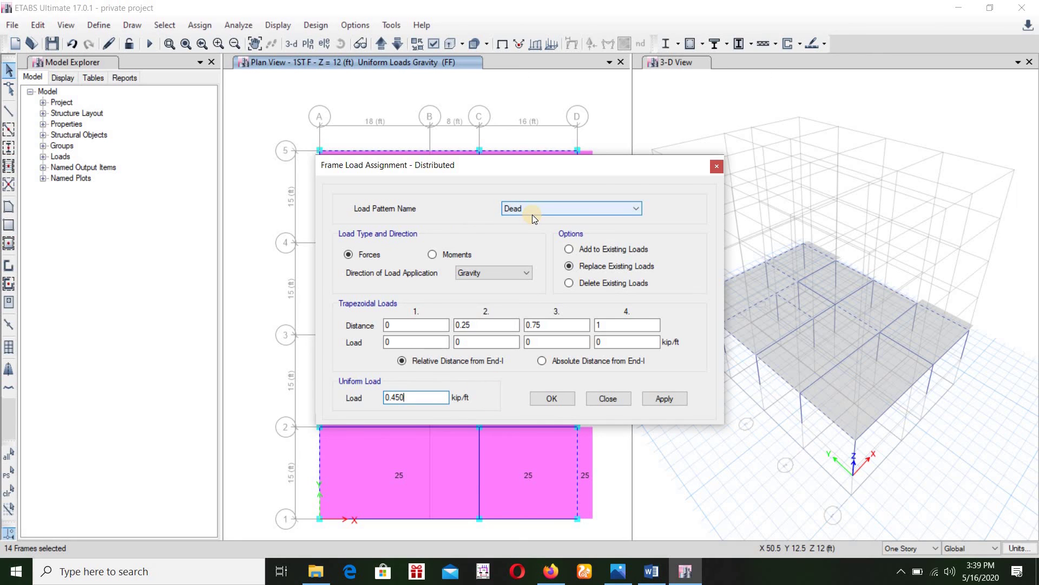
{"action": "left_click", "coordinate": [586, 210]}
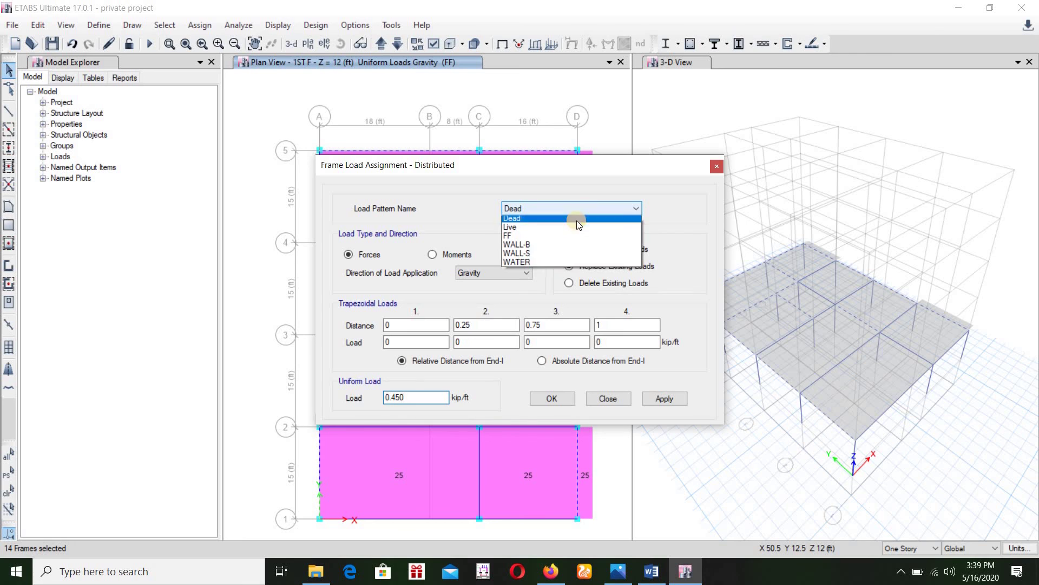
{"action": "left_click", "coordinate": [529, 246]}
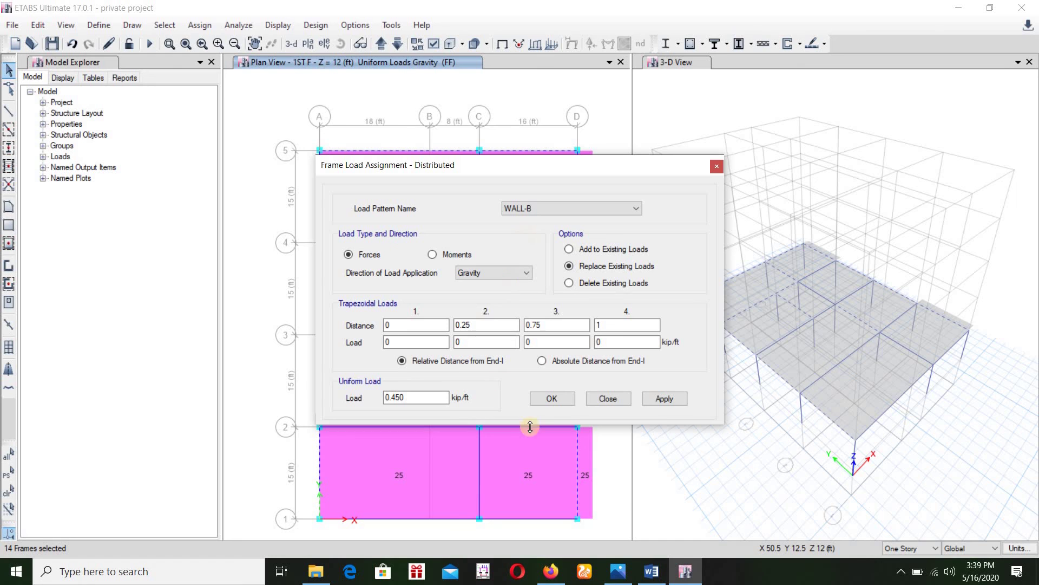
{"action": "left_click", "coordinate": [665, 400]}
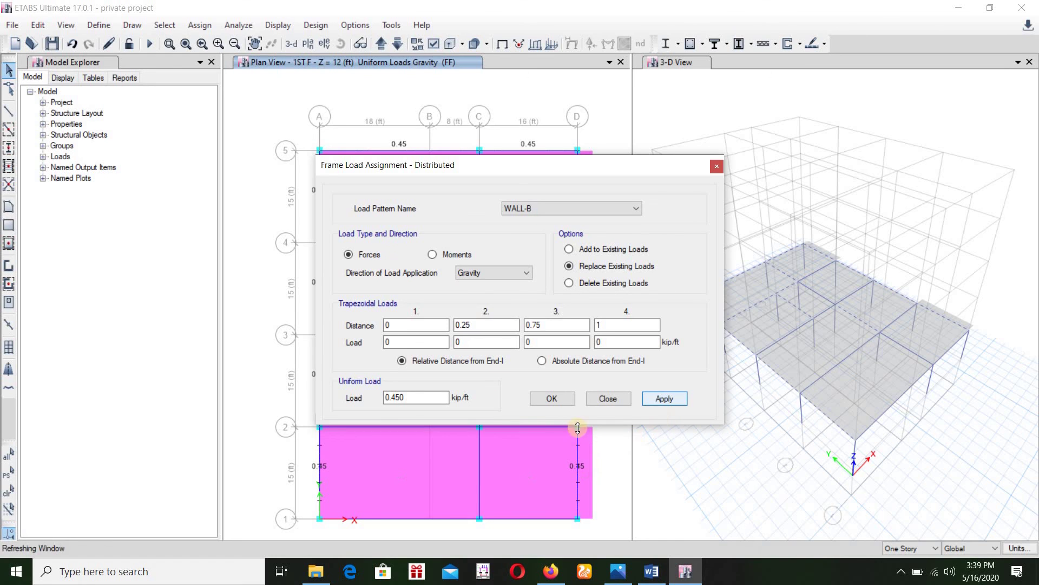
{"action": "left_click", "coordinate": [552, 399]}
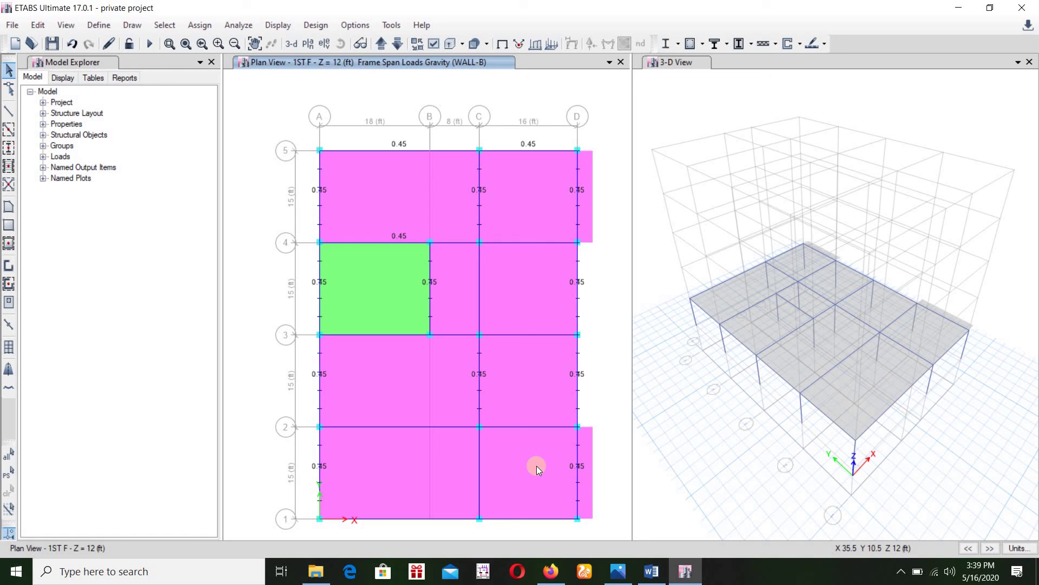
Switch to the Word notes to review the diaphragm and load determination section, and check the floor plan photo.
{"action": "left_click", "coordinate": [640, 576]}
{"action": "scroll", "coordinate": [523, 371], "scroll_direction": "up", "scroll_amount": 20}
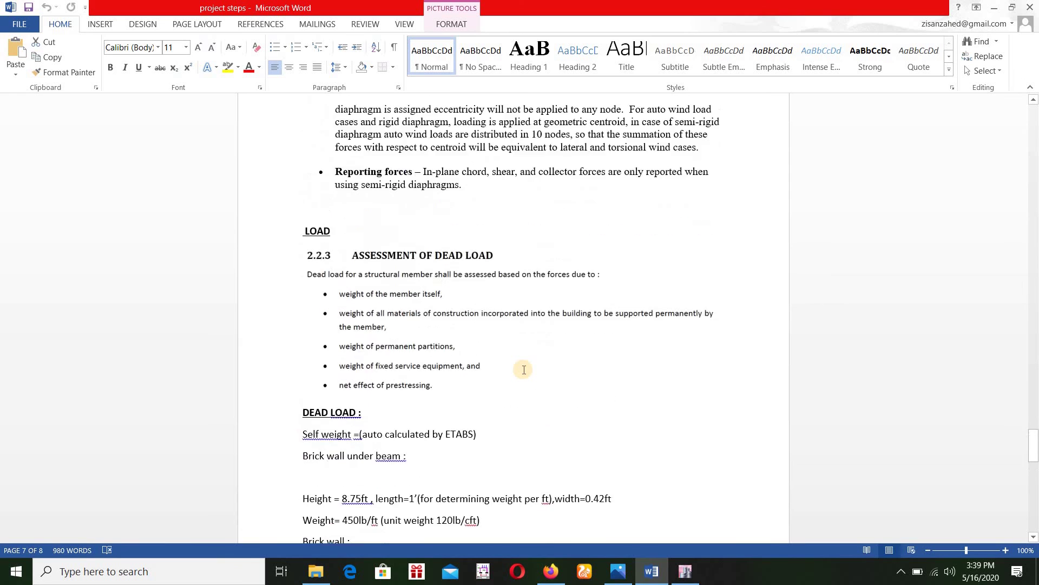
{"action": "scroll", "coordinate": [523, 372], "scroll_direction": "down", "scroll_amount": 1}
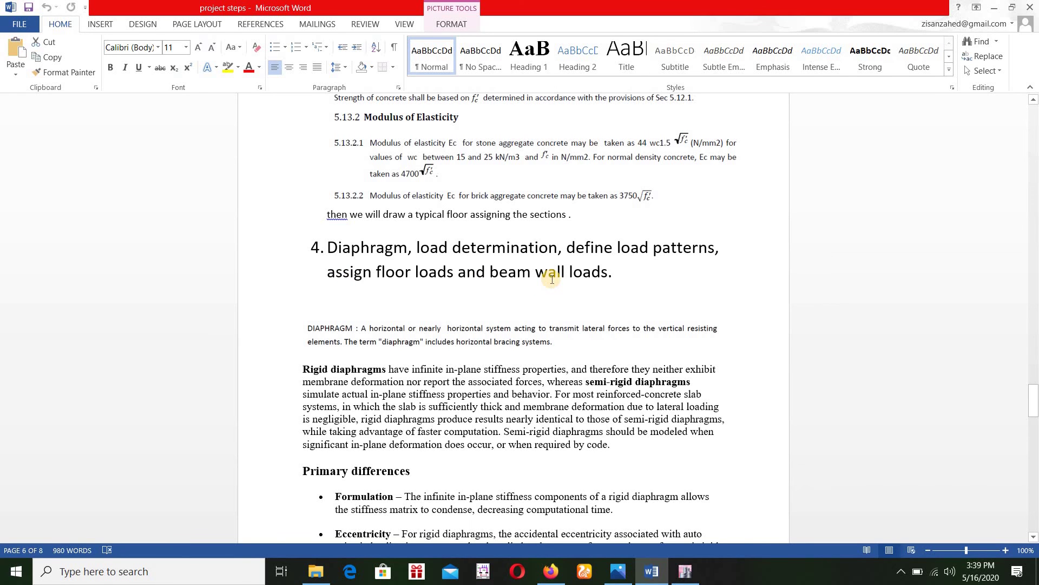
{"action": "scroll", "coordinate": [552, 278], "scroll_direction": "down", "scroll_amount": 4}
{"action": "scroll", "coordinate": [552, 279], "scroll_direction": "up", "scroll_amount": 3}
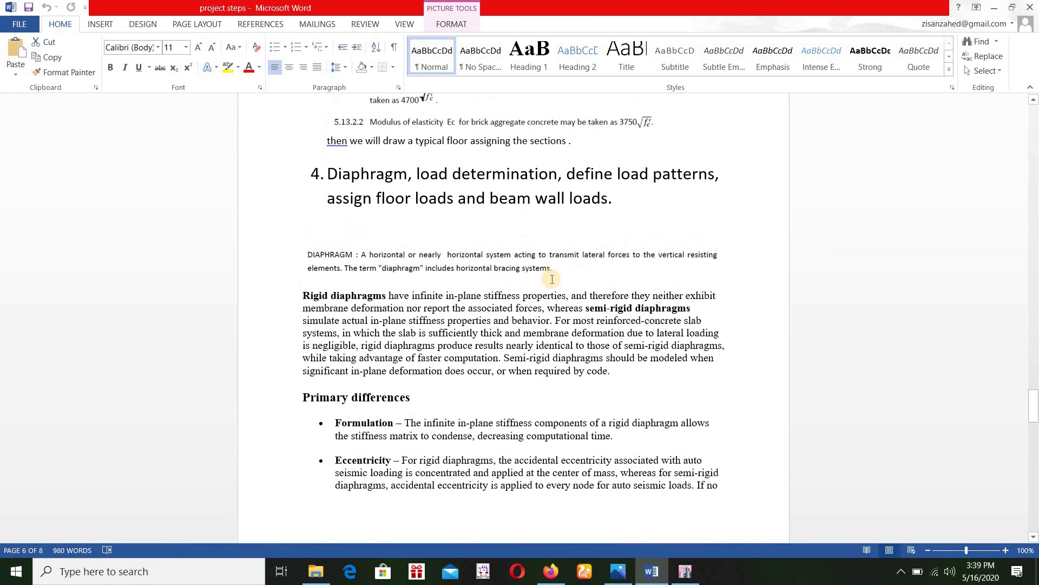
{"action": "scroll", "coordinate": [552, 279], "scroll_direction": "down", "scroll_amount": 6}
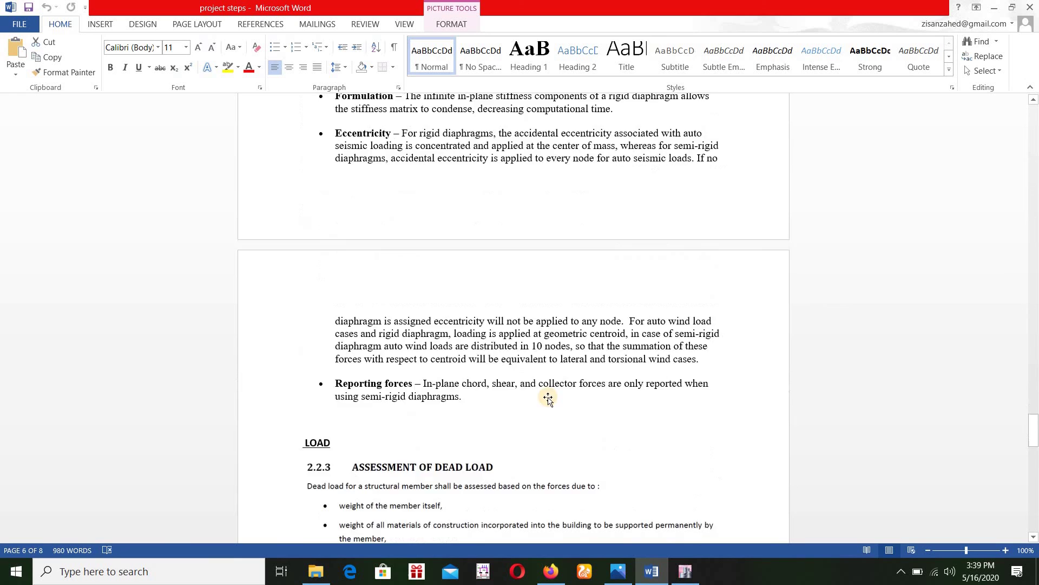
{"action": "left_click", "coordinate": [606, 561]}
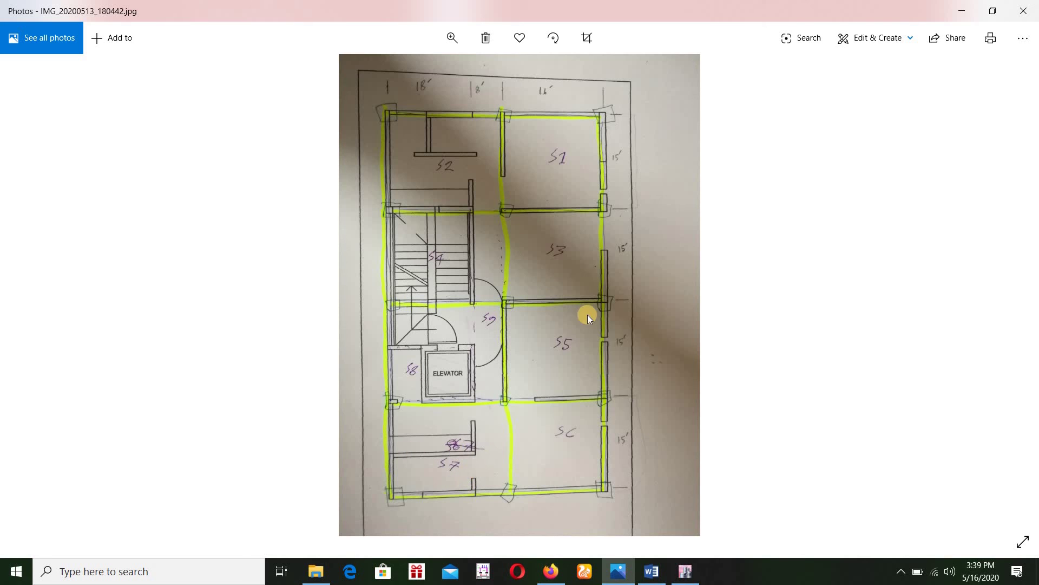
{"action": "left_click", "coordinate": [963, 11]}
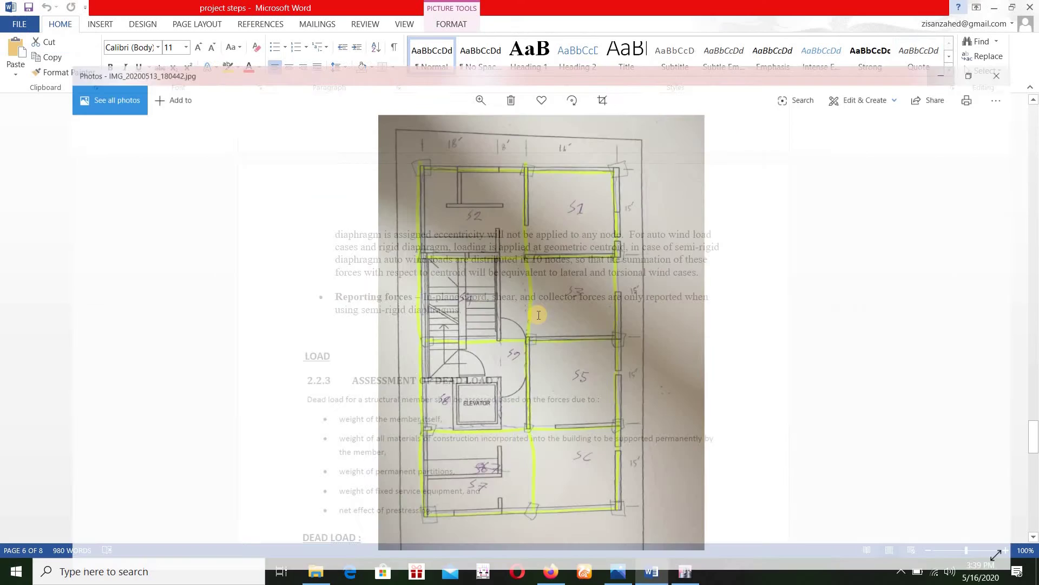
Review the water tank, roof, residential and stair live loads and the brick wall, parapet and floor finish dead loads in the notes.
{"action": "scroll", "coordinate": [554, 320], "scroll_direction": "down", "scroll_amount": 10}
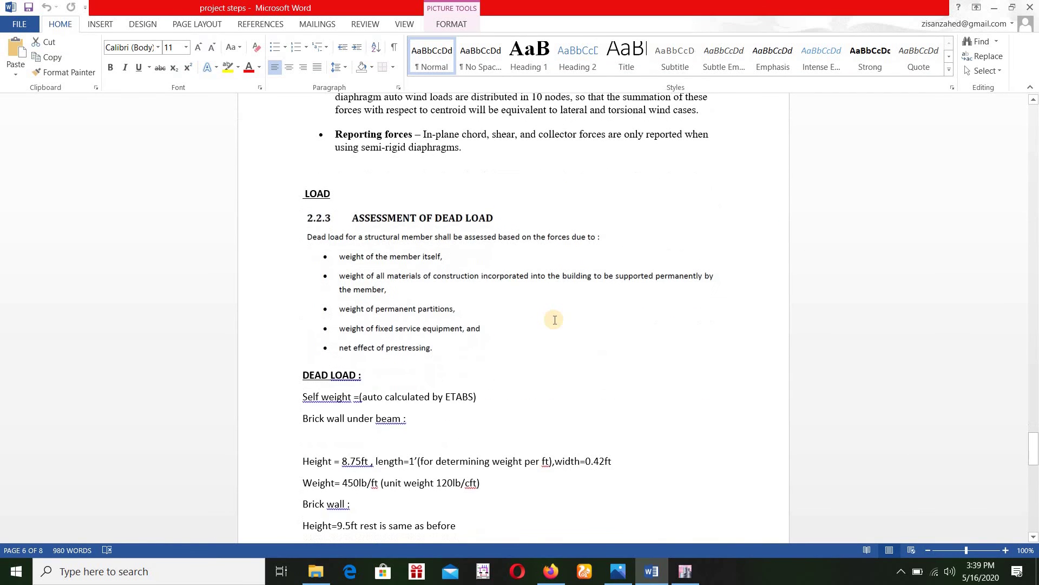
{"action": "scroll", "coordinate": [554, 320], "scroll_direction": "down", "scroll_amount": 15}
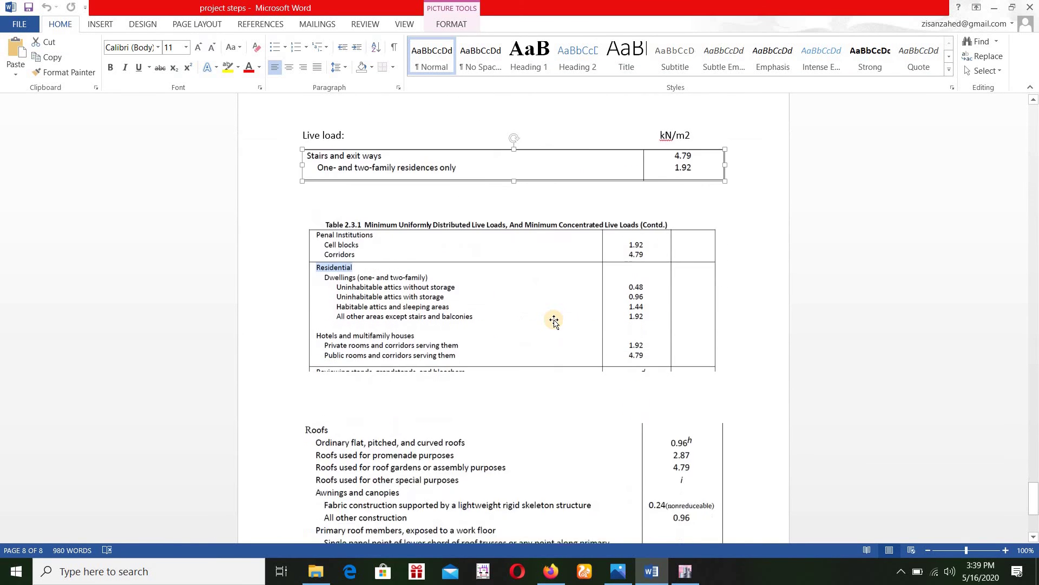
{"action": "scroll", "coordinate": [554, 320], "scroll_direction": "down", "scroll_amount": 1}
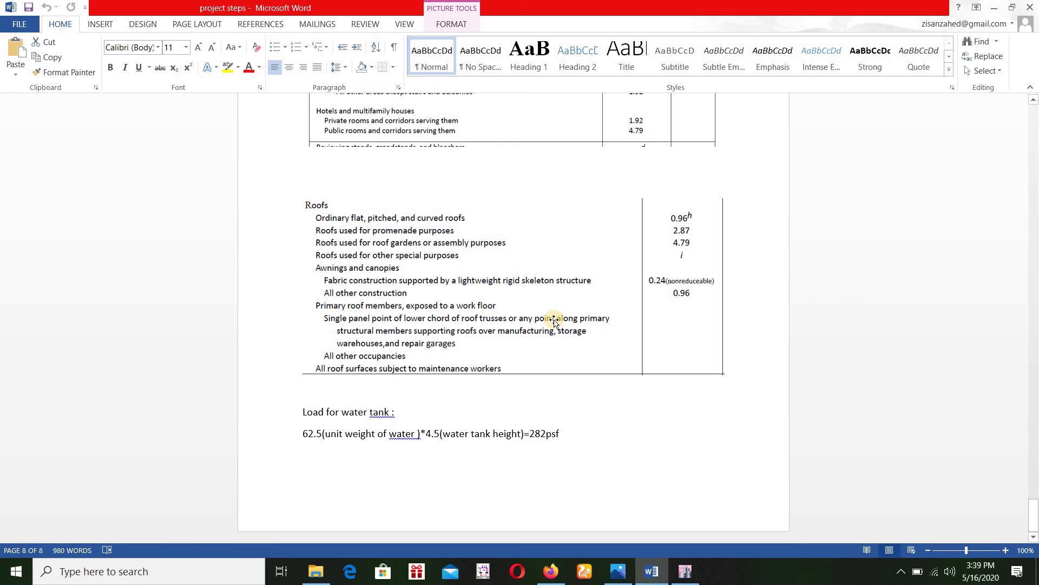
{"action": "scroll", "coordinate": [458, 331], "scroll_direction": "up", "scroll_amount": 2}
{"action": "left_click", "coordinate": [458, 331]}
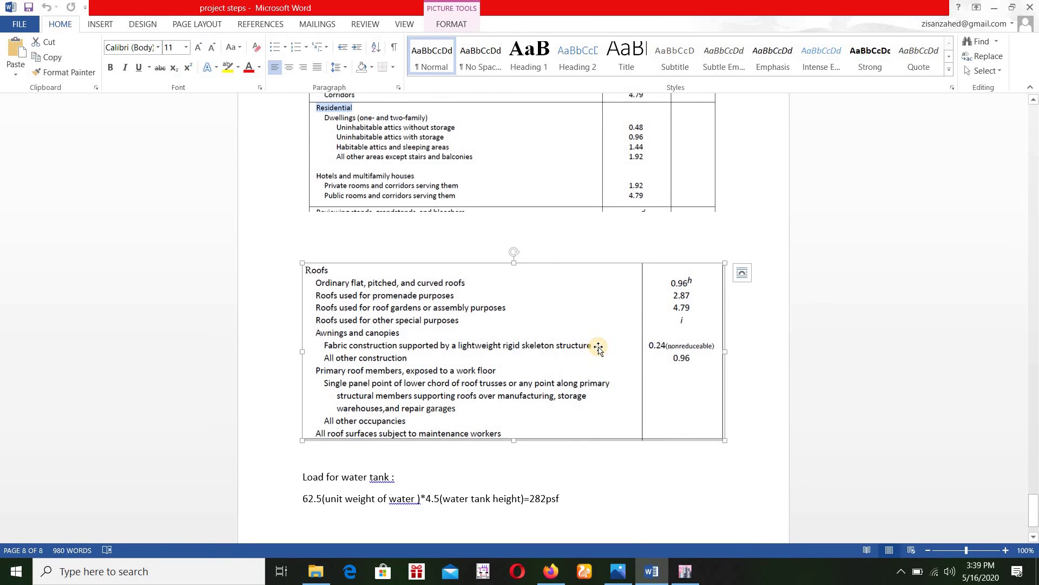
{"action": "scroll", "coordinate": [598, 345], "scroll_direction": "up", "scroll_amount": 4}
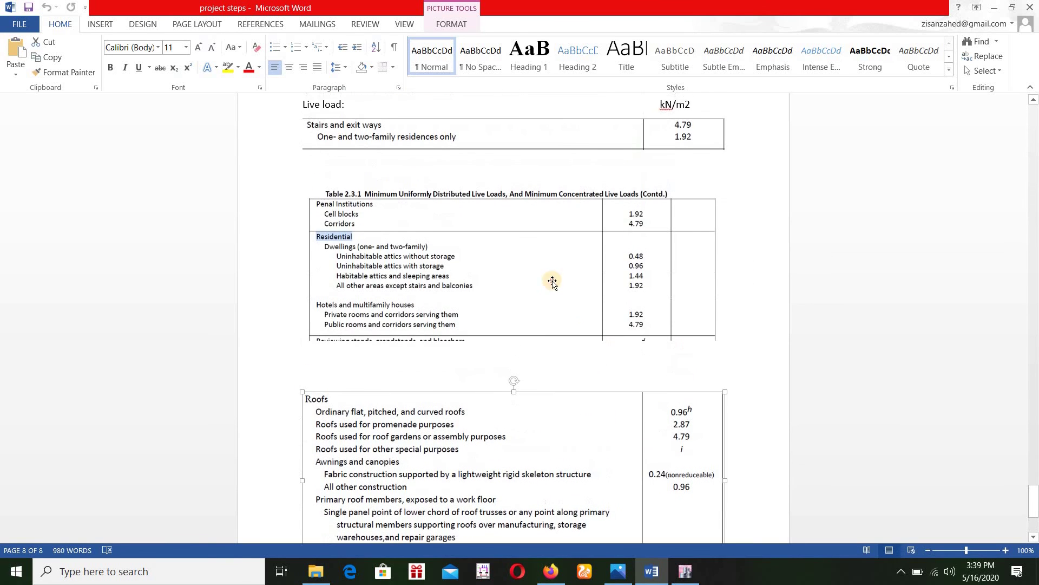
{"action": "scroll", "coordinate": [533, 363], "scroll_direction": "up", "scroll_amount": 3}
{"action": "left_click", "coordinate": [534, 363]}
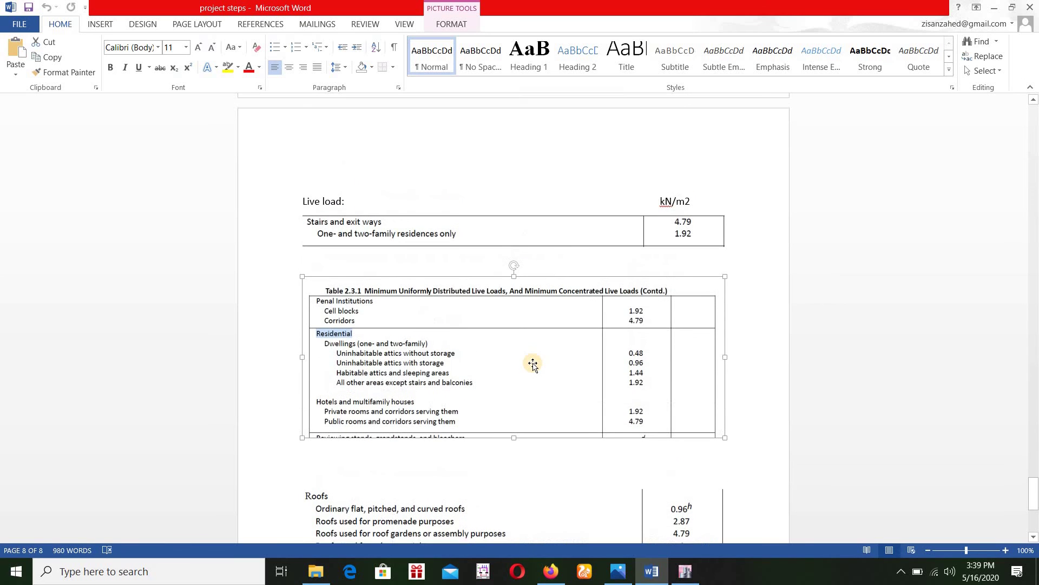
{"action": "scroll", "coordinate": [532, 361], "scroll_direction": "up", "scroll_amount": 3}
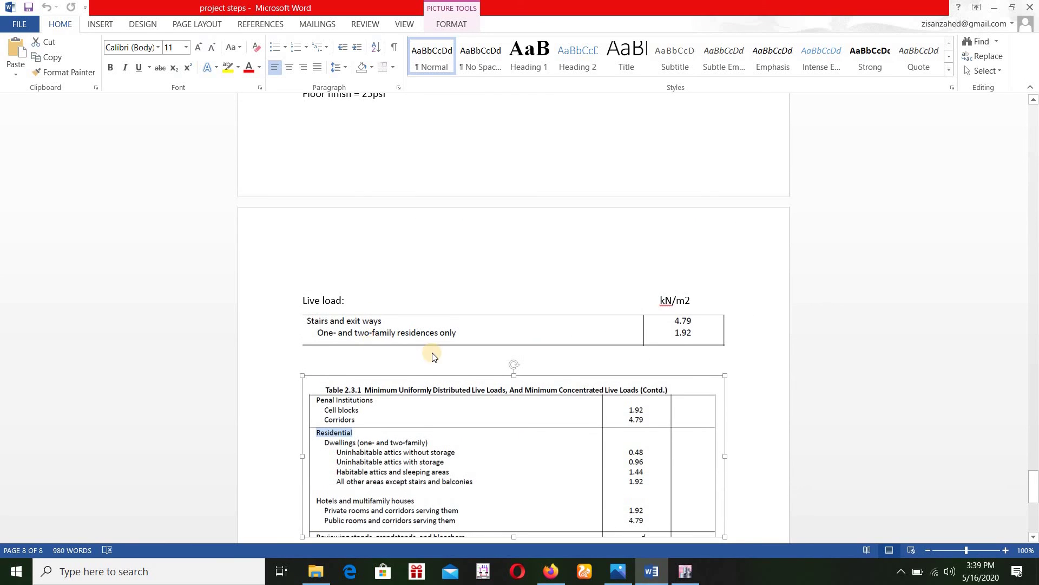
{"action": "left_click", "coordinate": [433, 342]}
{"action": "scroll", "coordinate": [433, 353], "scroll_direction": "up", "scroll_amount": 6}
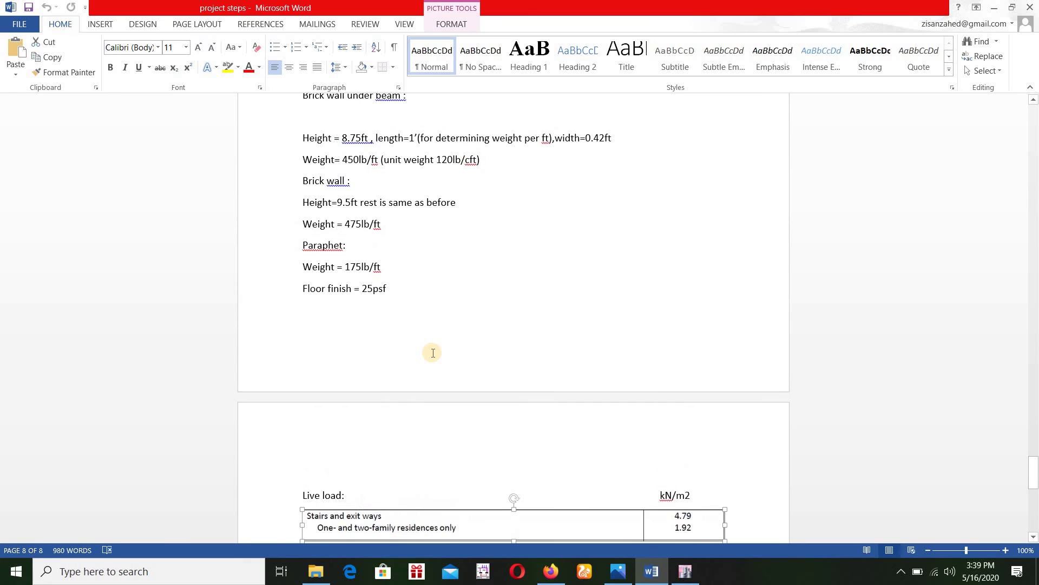
{"action": "scroll", "coordinate": [433, 353], "scroll_direction": "up", "scroll_amount": 2}
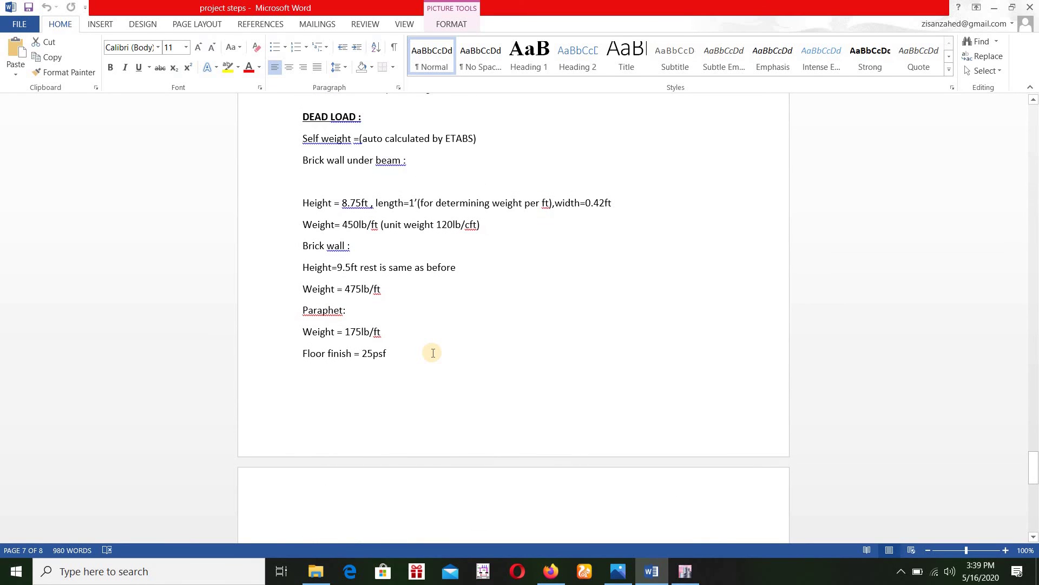